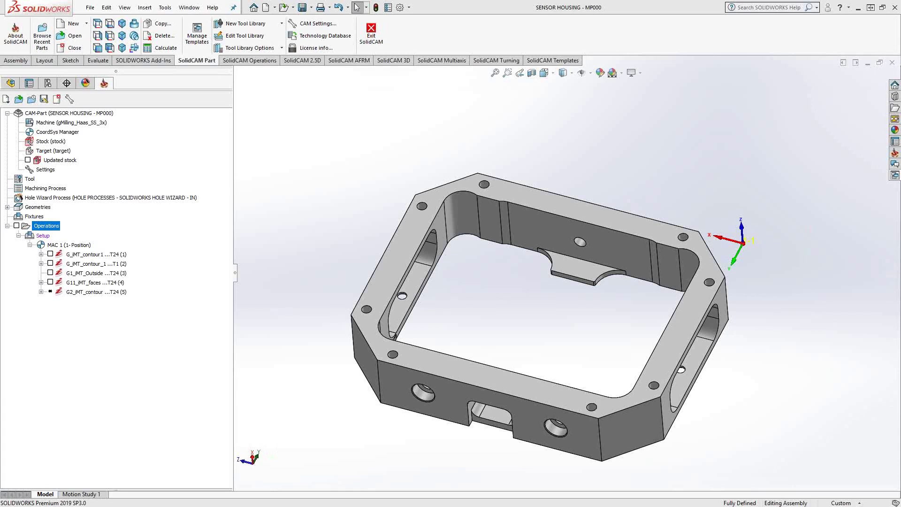
Open the SENSOR HOUSING part data and confirm the Haas_SS machine database and 304 SS material
double_click(48, 114)
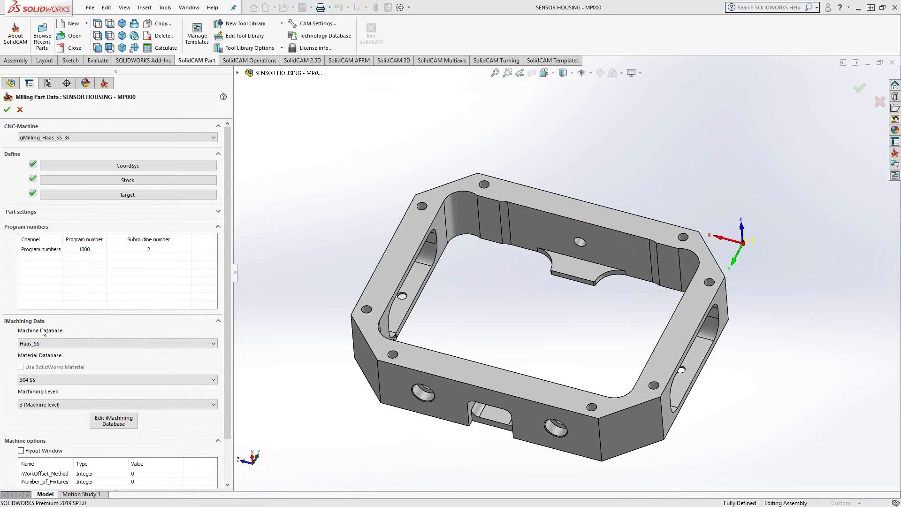
click(129, 346)
click(129, 347)
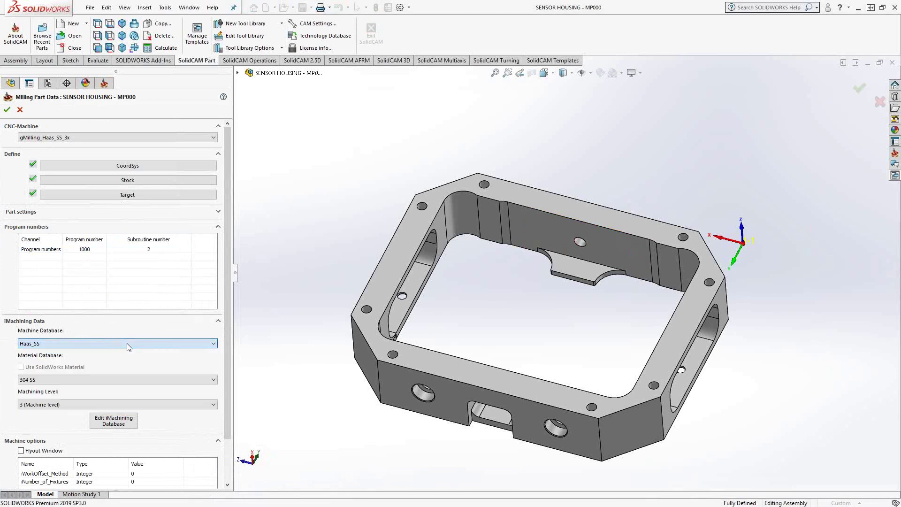
click(114, 379)
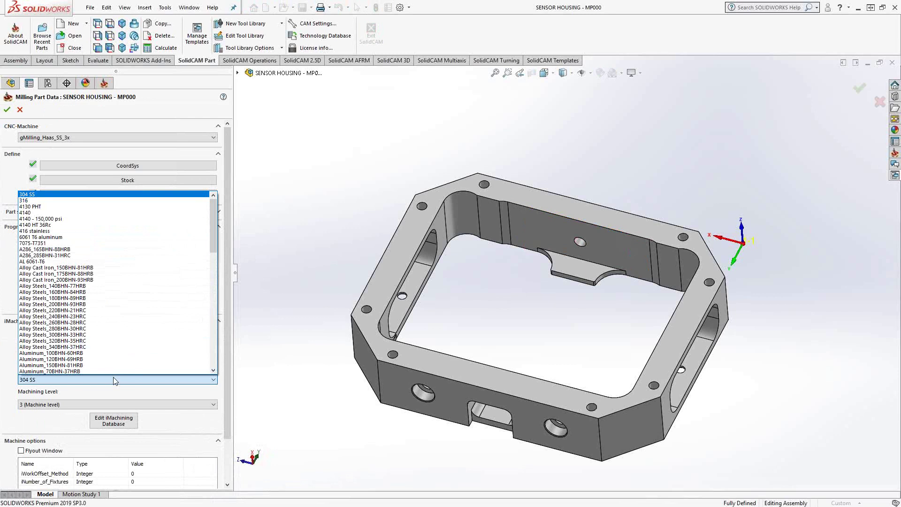
click(115, 380)
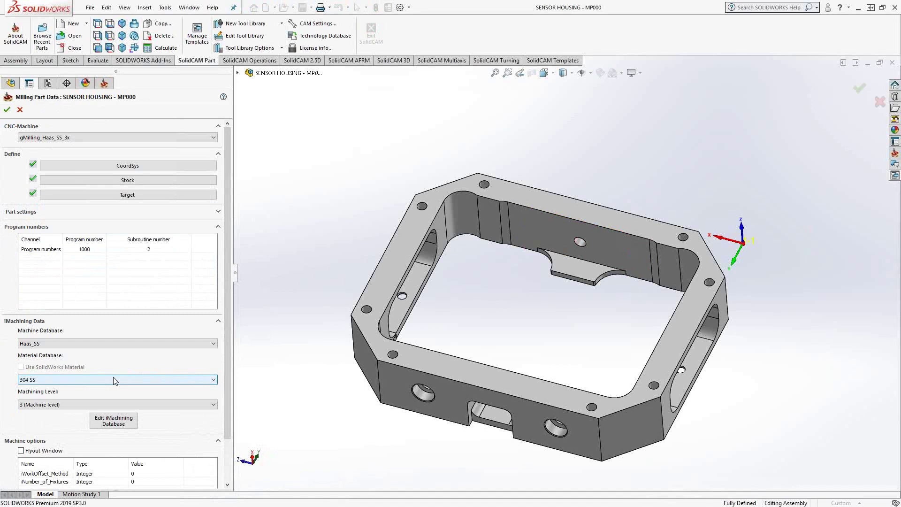
Open the iMachining Database and create New Machine-1 under Machines
click(111, 424)
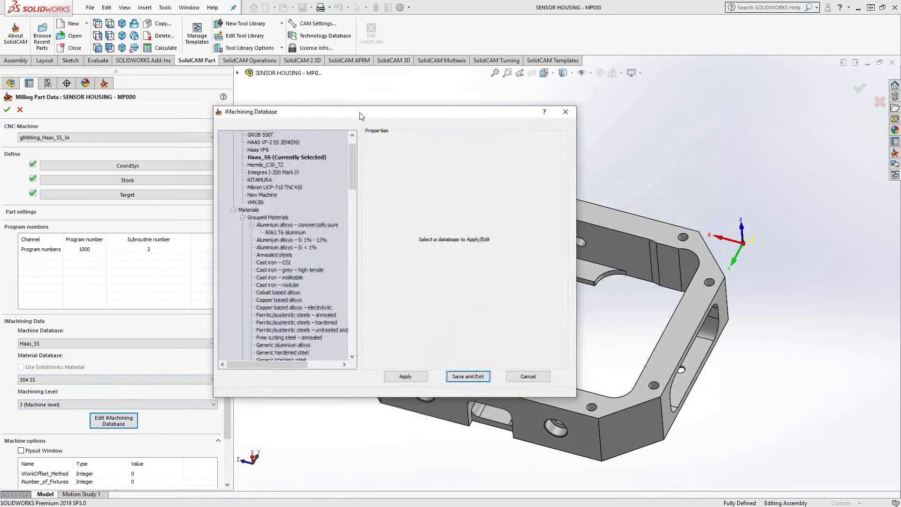
scroll(295, 148, up, 1)
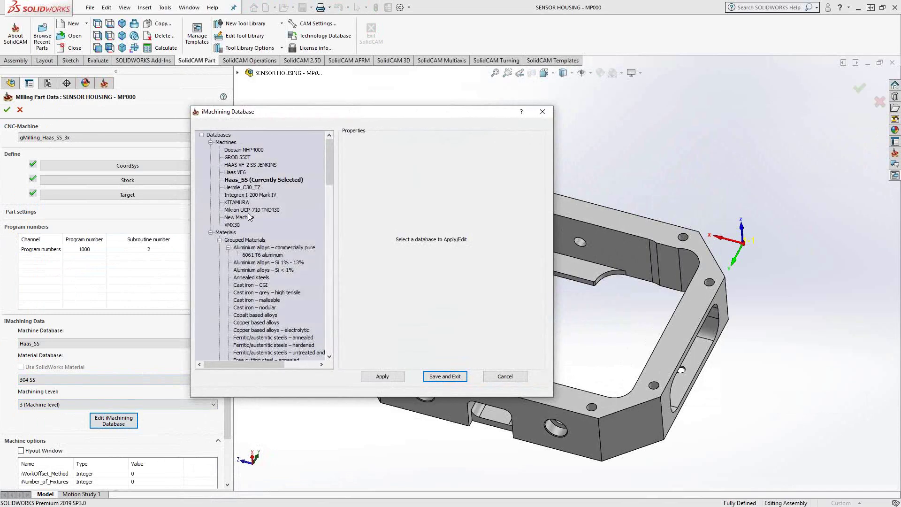
right_click(227, 142)
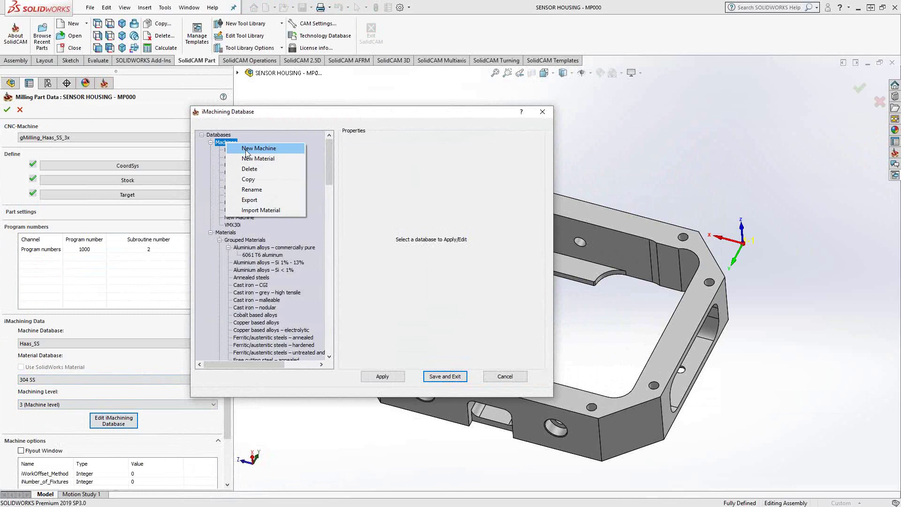
click(246, 150)
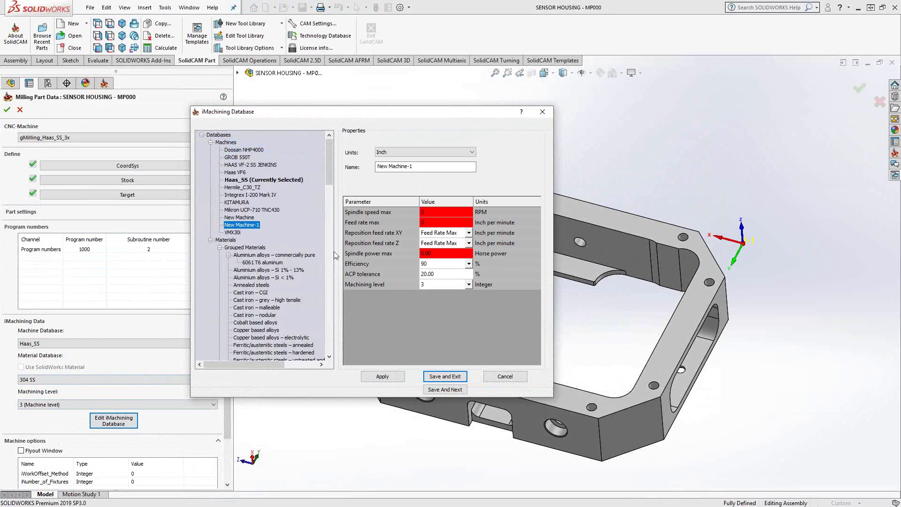
Create New Material-6 under Materials in the iMachining Database
right_click(226, 241)
click(263, 259)
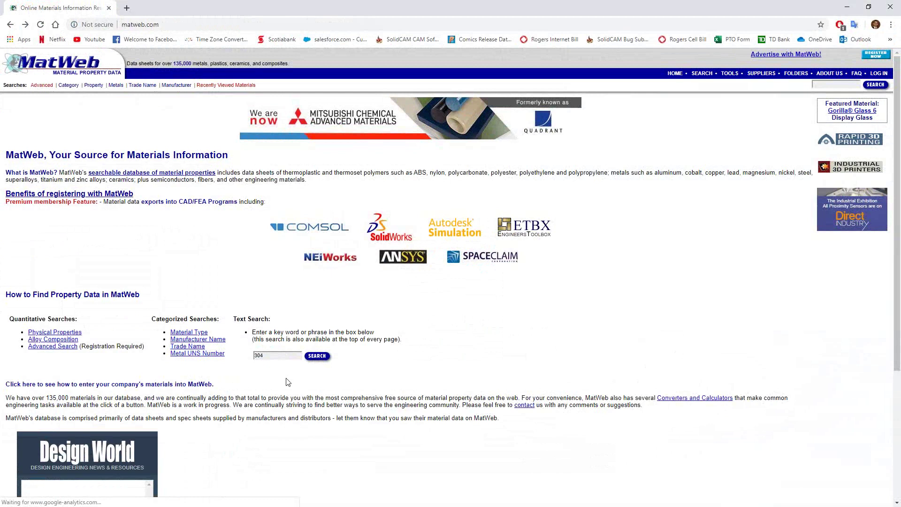
Search MatWeb for 304 and view the 304 Stainless Steel datasheet's property tables
click(317, 358)
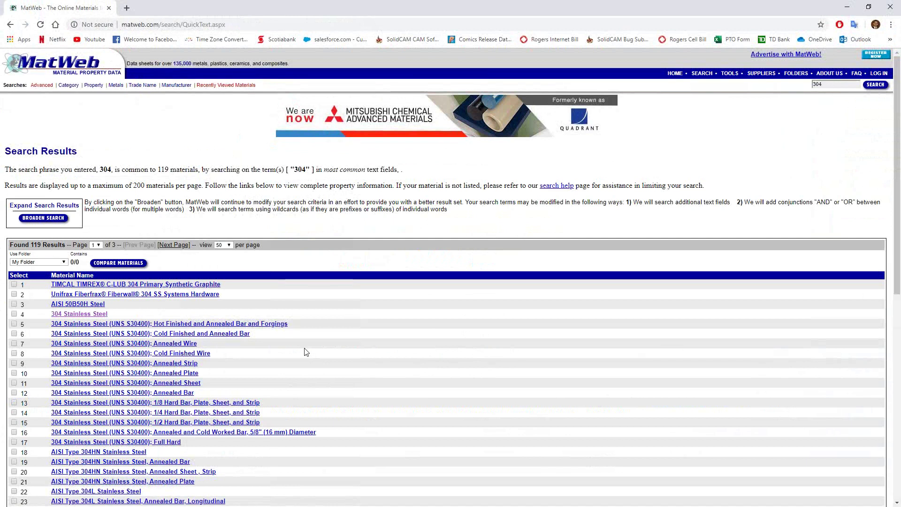
click(79, 315)
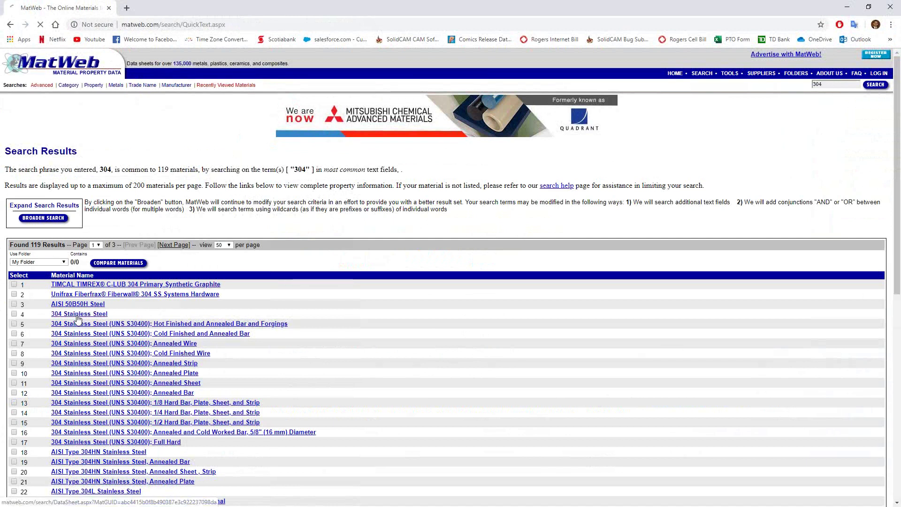
scroll(161, 344, down, 3)
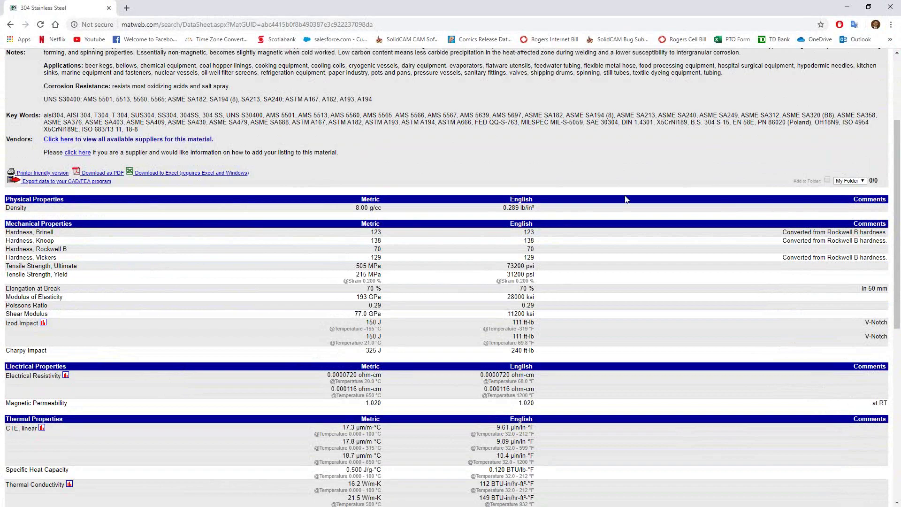
Back in SolidCAM, view 304 SS properties, close the iMachining Database and accept the part data
click(847, 7)
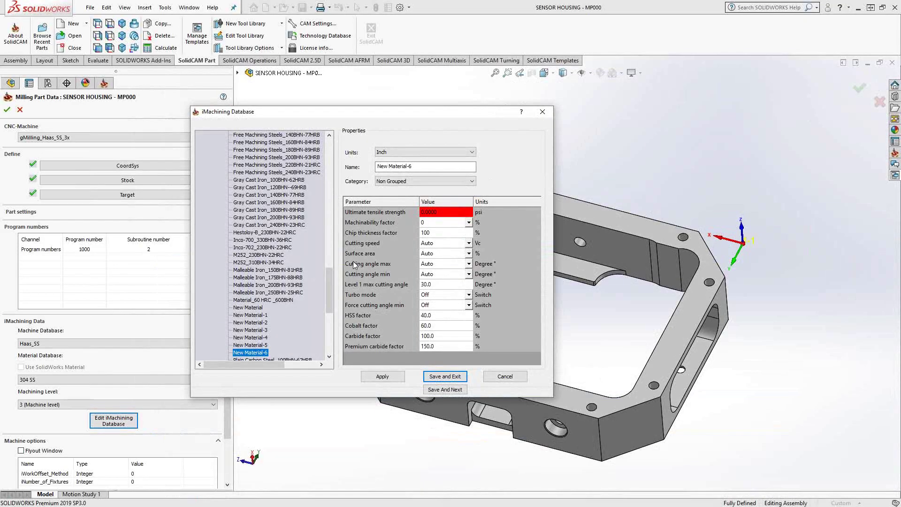
scroll(263, 263, up, 20)
click(252, 263)
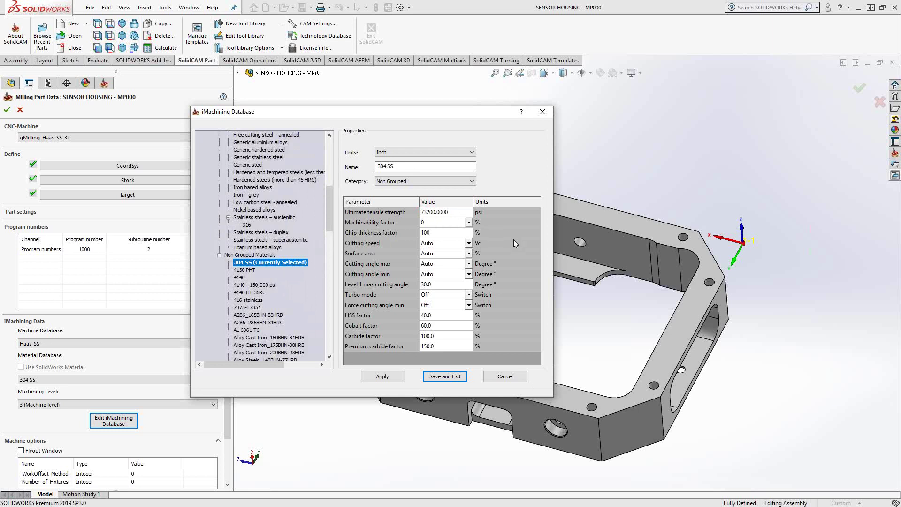
click(505, 377)
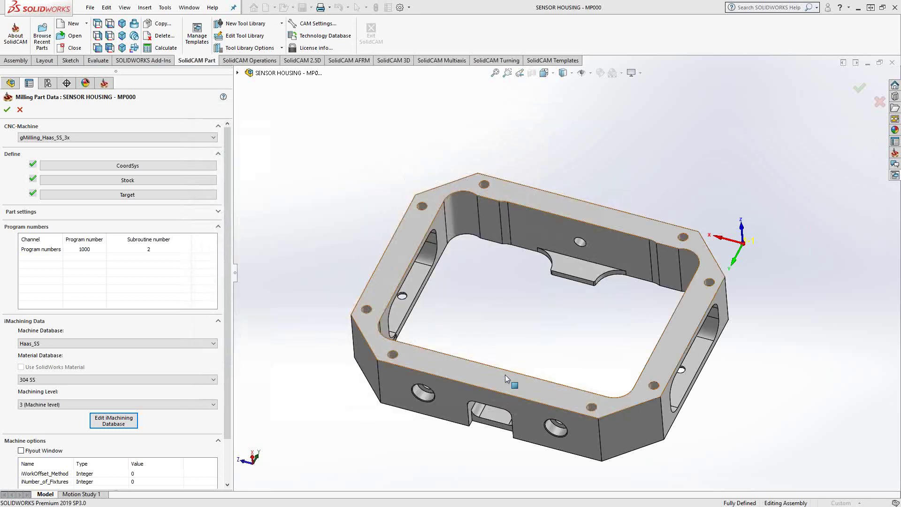
click(7, 109)
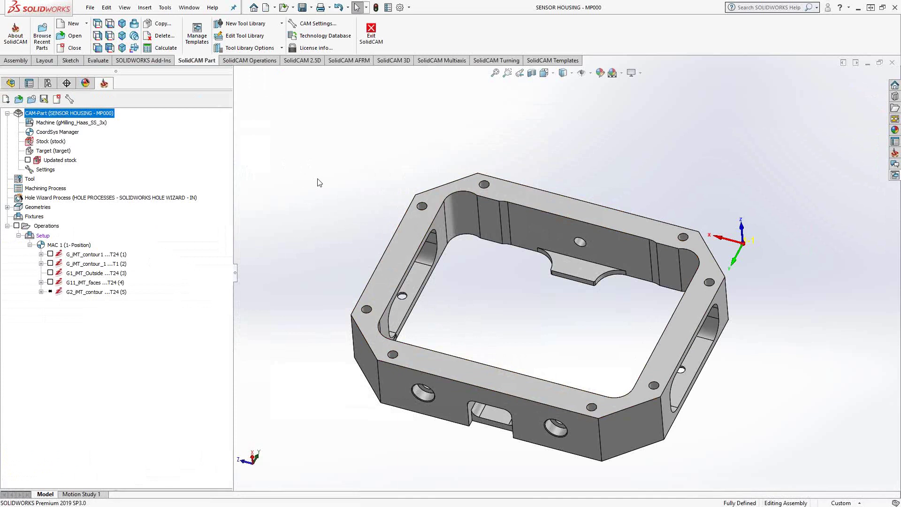
Open IMT_contour1 and display its contour1 chain geometry on the part
click(81, 255)
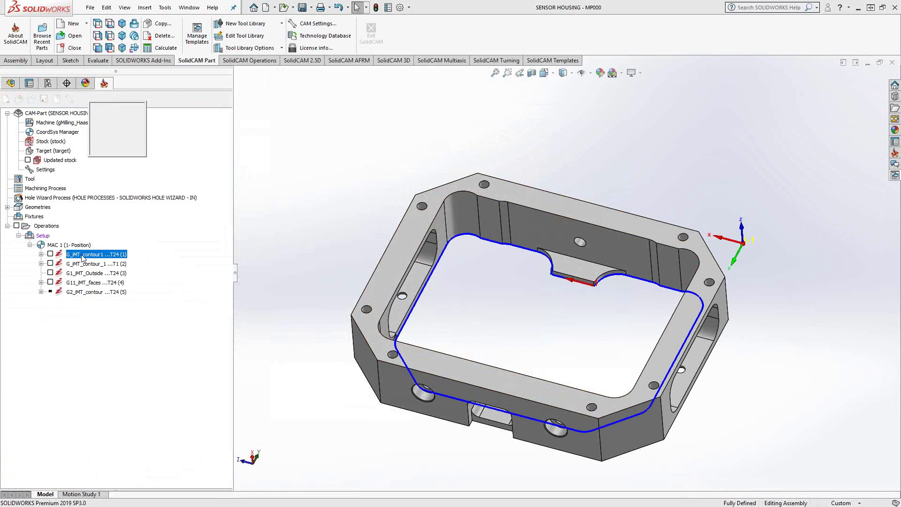
click(184, 147)
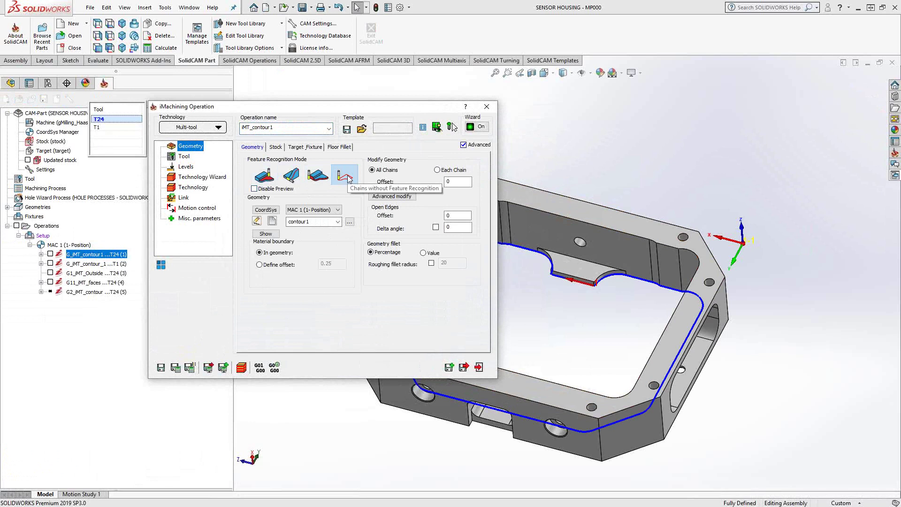
click(275, 235)
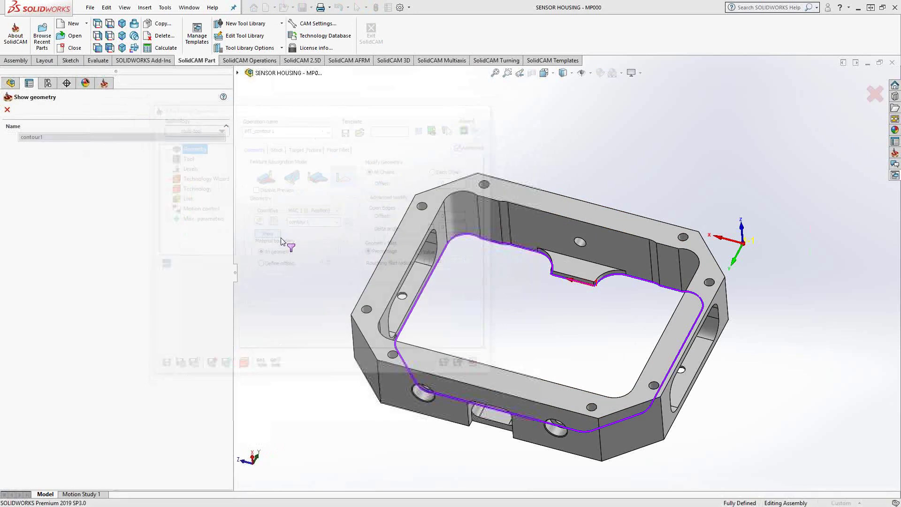
click(7, 112)
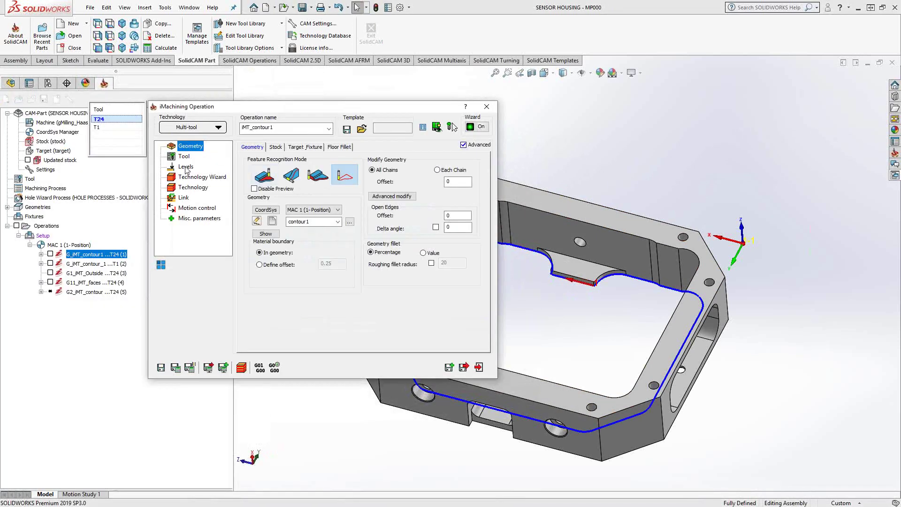
Check IMT_contour1's levels, then its multi-tool table with T24 (1.000) and T1 (0.500)
click(186, 168)
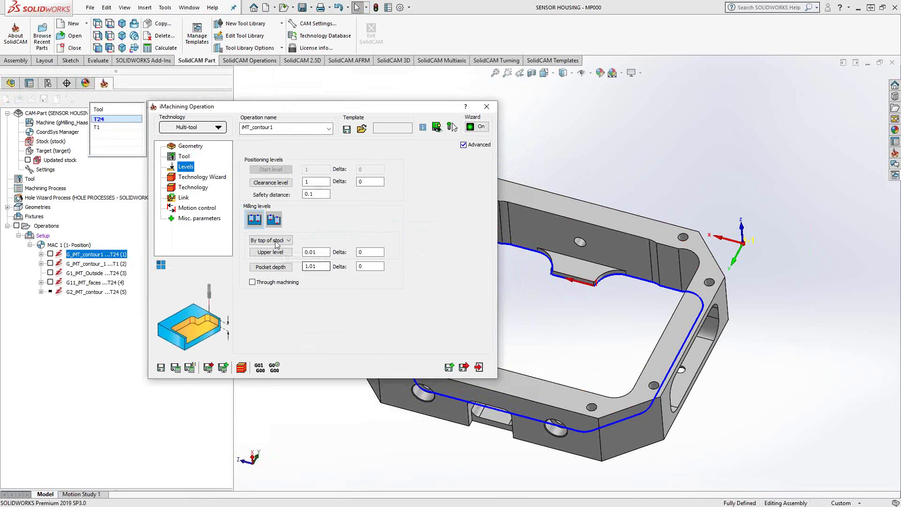
click(187, 148)
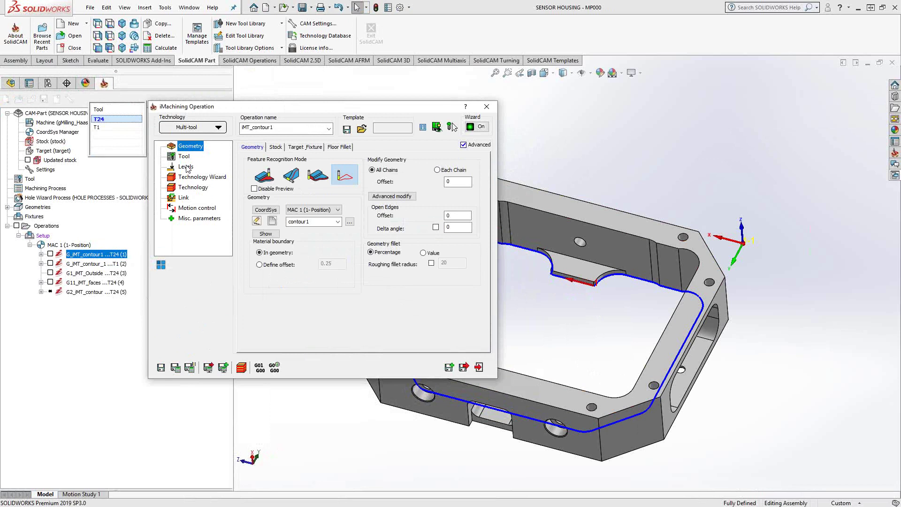
click(184, 157)
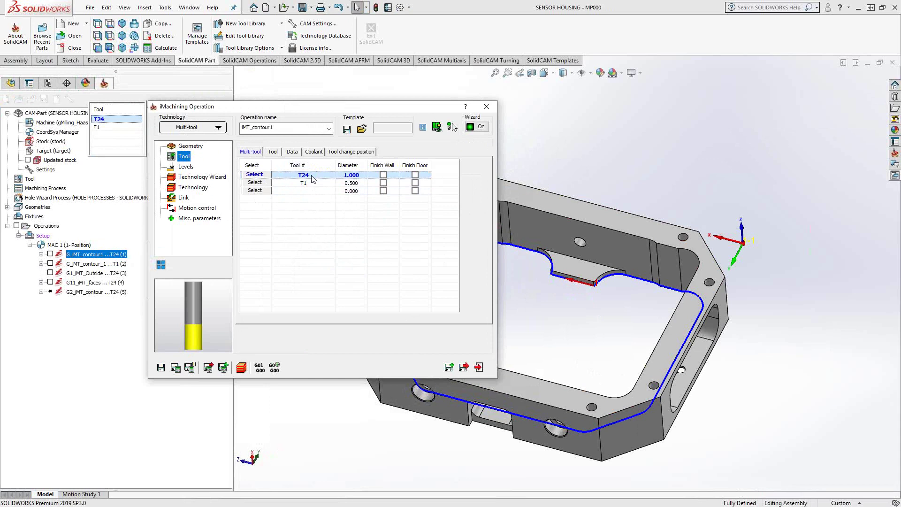
Review the cutting levels, Technology Wizard conditions and the tool's feed and spin data
click(189, 168)
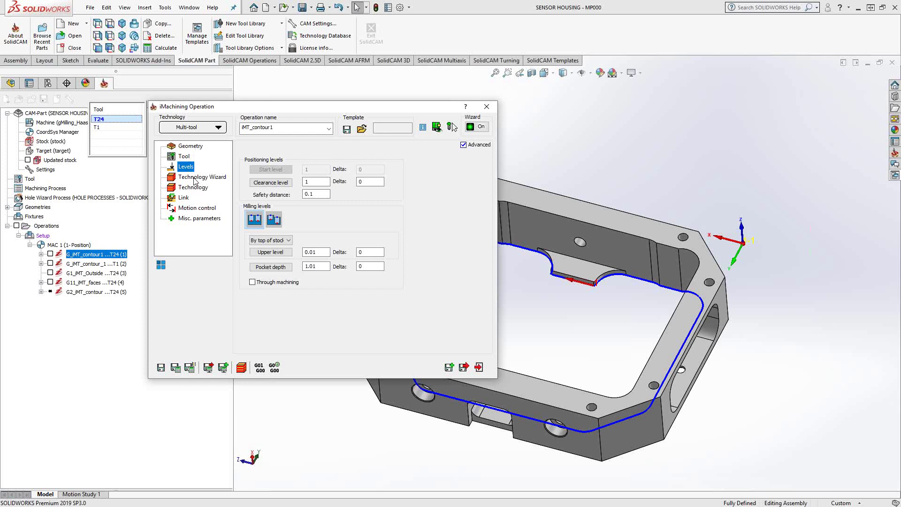
click(196, 180)
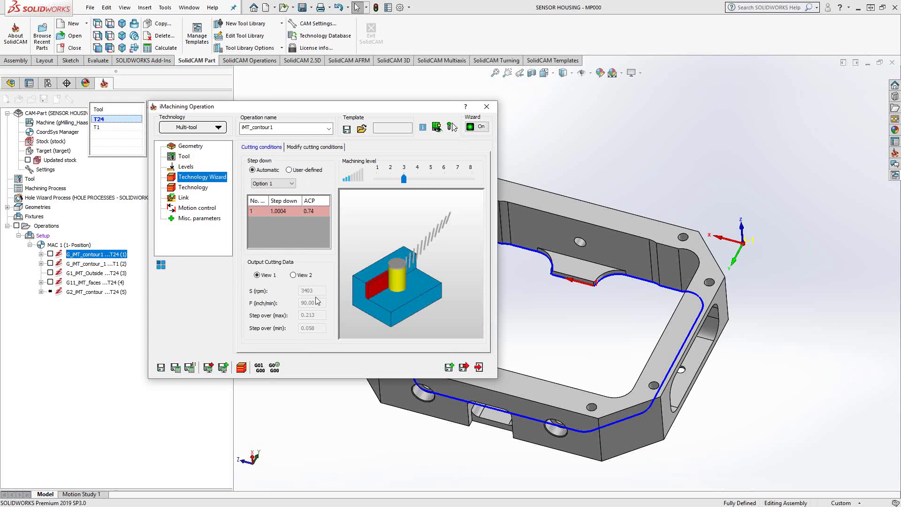
click(183, 156)
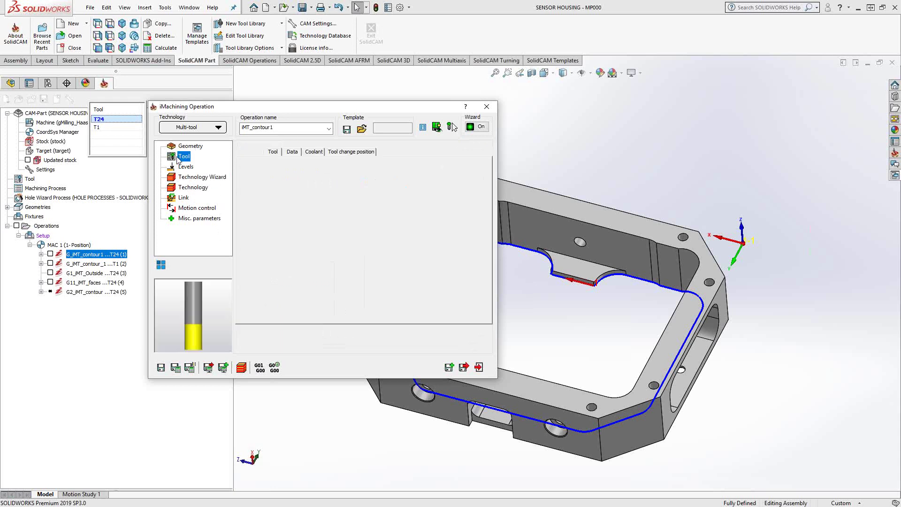
click(291, 152)
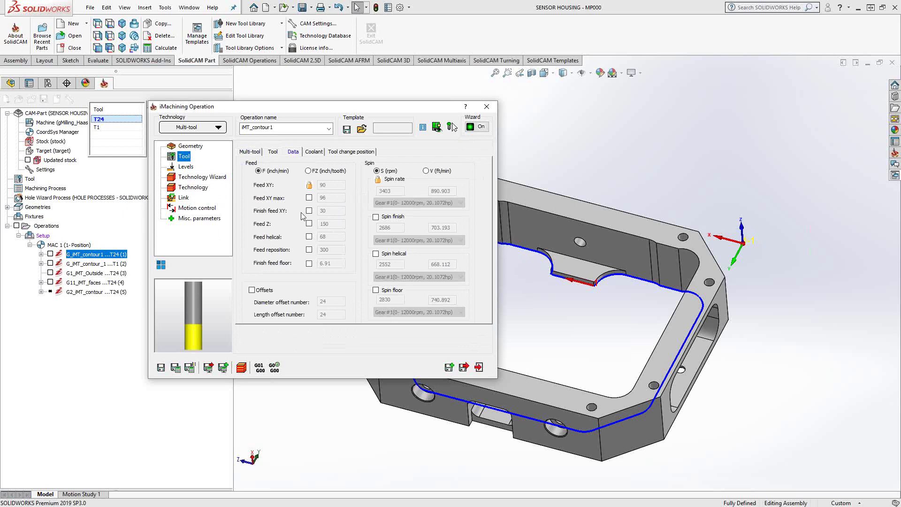
Toggle the wizard off and back on, then return to cutting conditions (3403 rpm, 90.00 inch/min)
click(478, 126)
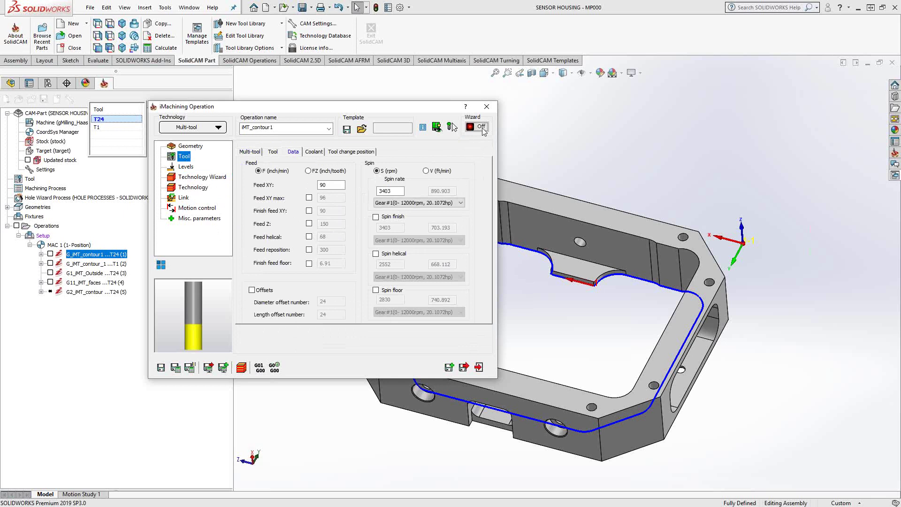
click(482, 129)
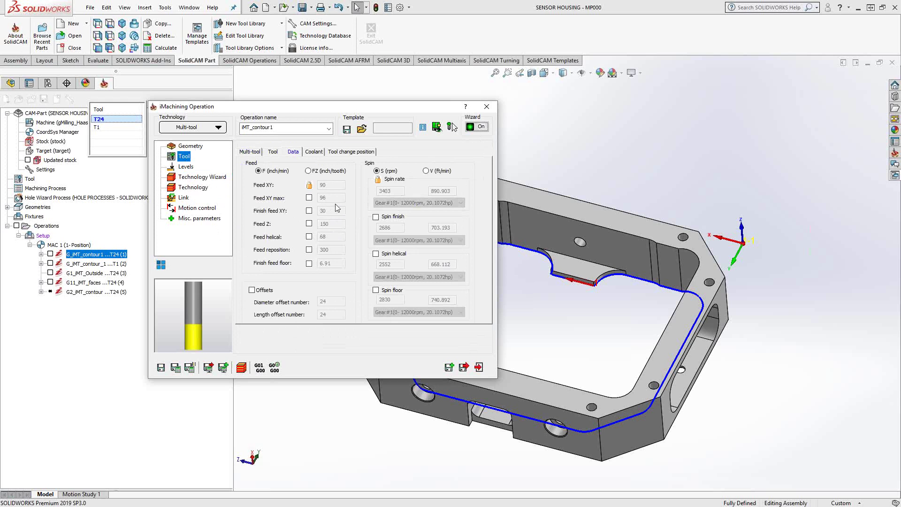
click(192, 179)
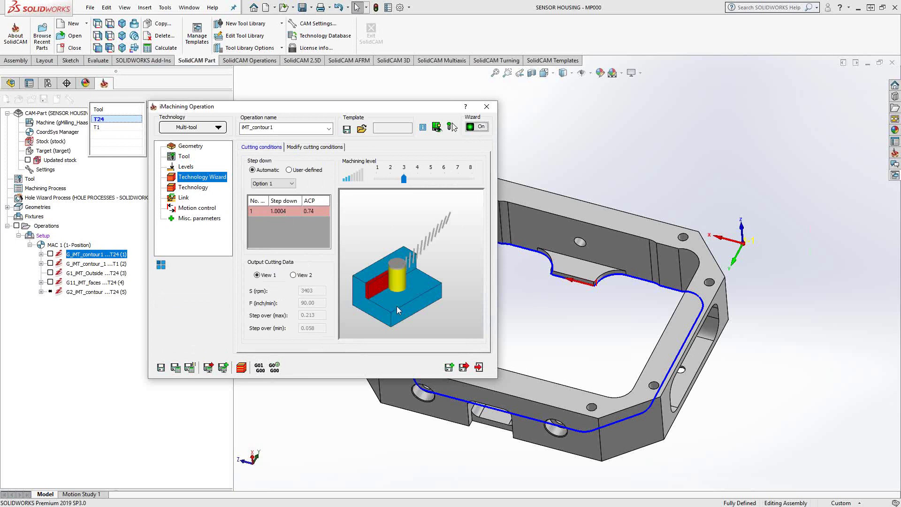
Zoom in and tilt the tool preview to a lower angle against the block
scroll(401, 268, up, 3)
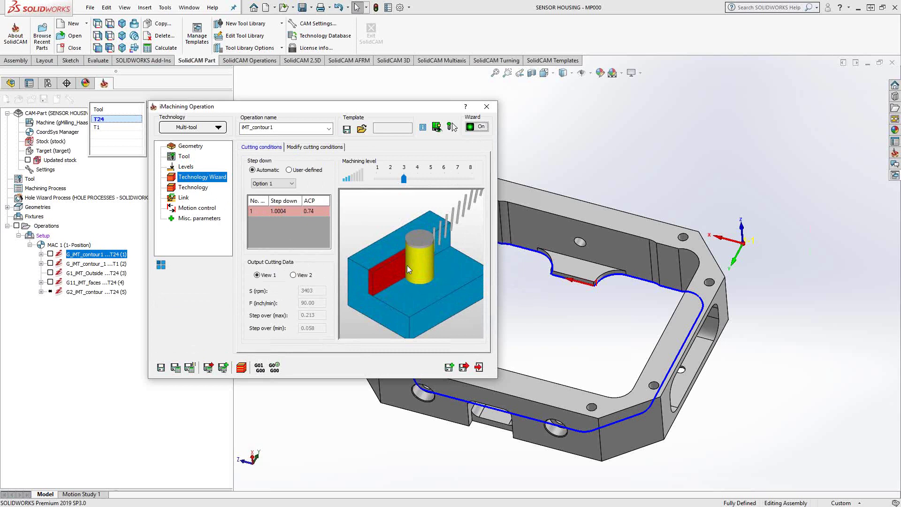
mouse_move(406, 266)
mouse_down()
mouse_move(416, 283)
mouse_move(420, 268)
mouse_up()
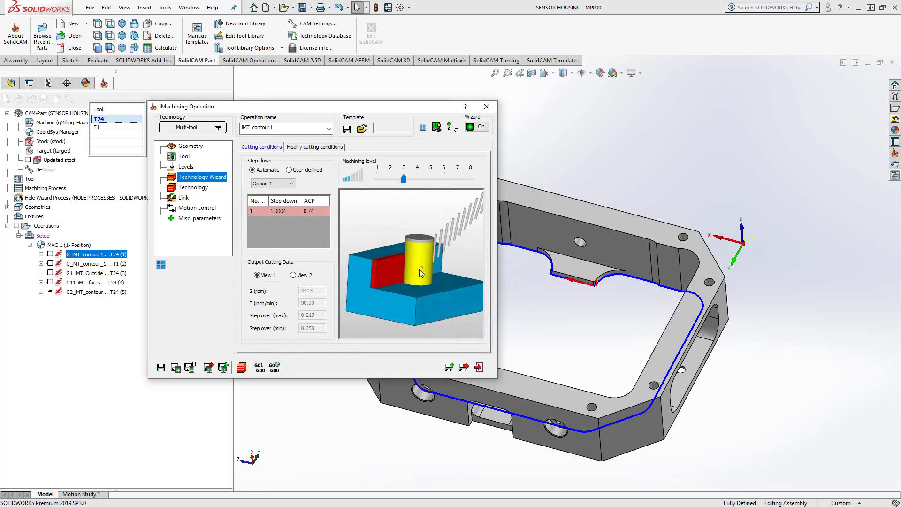
scroll(418, 269, up, 3)
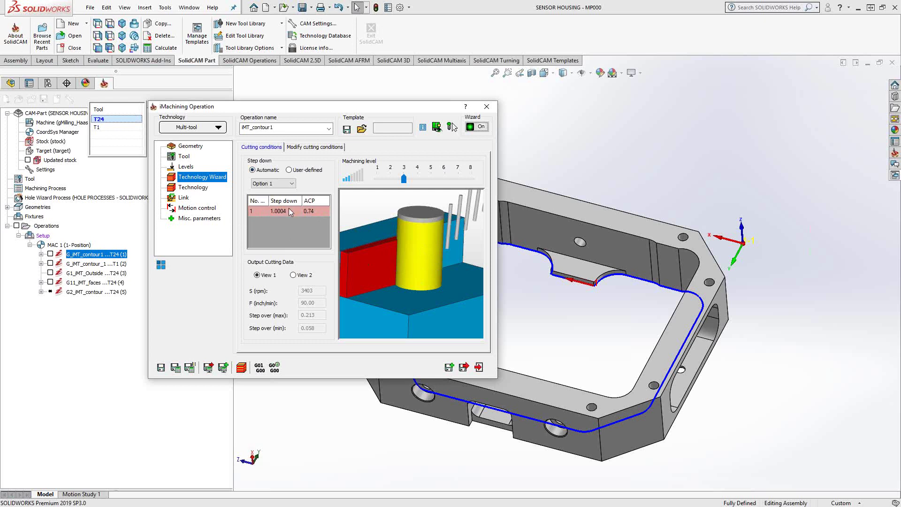
click(289, 171)
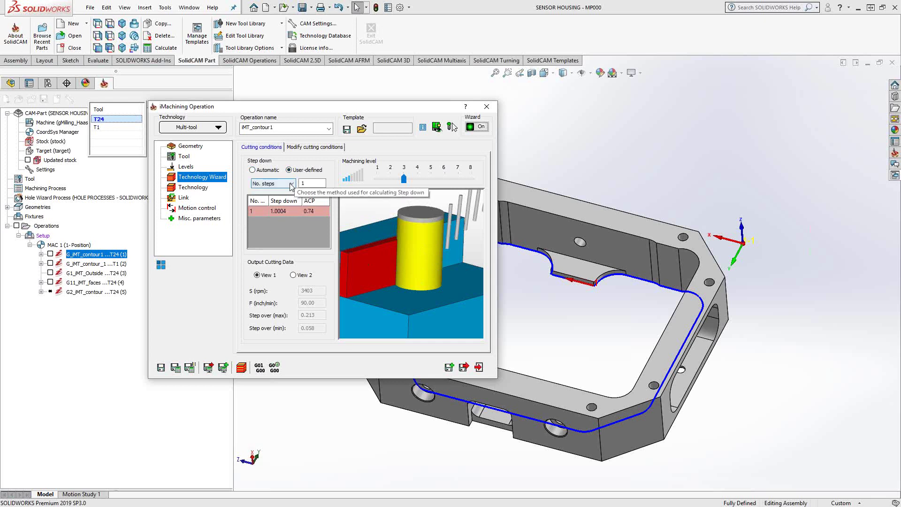
click(291, 185)
click(284, 200)
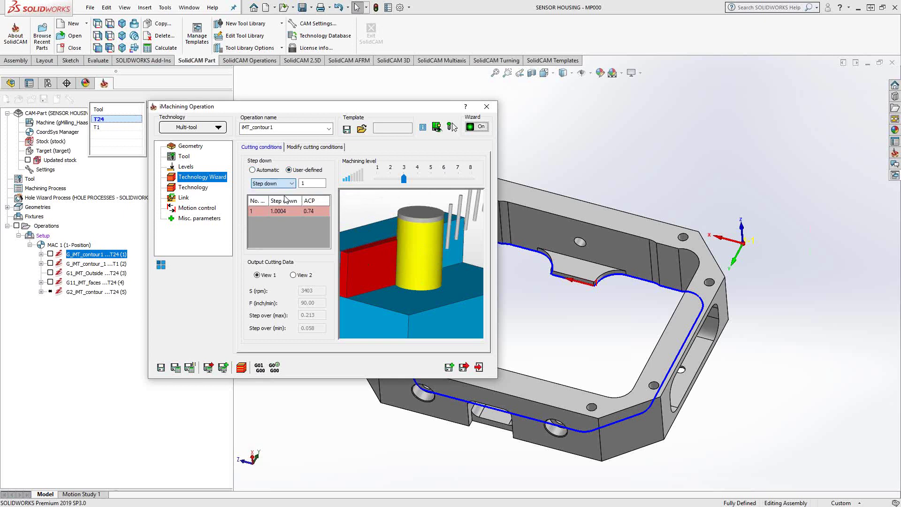
double_click(312, 183)
text(.)
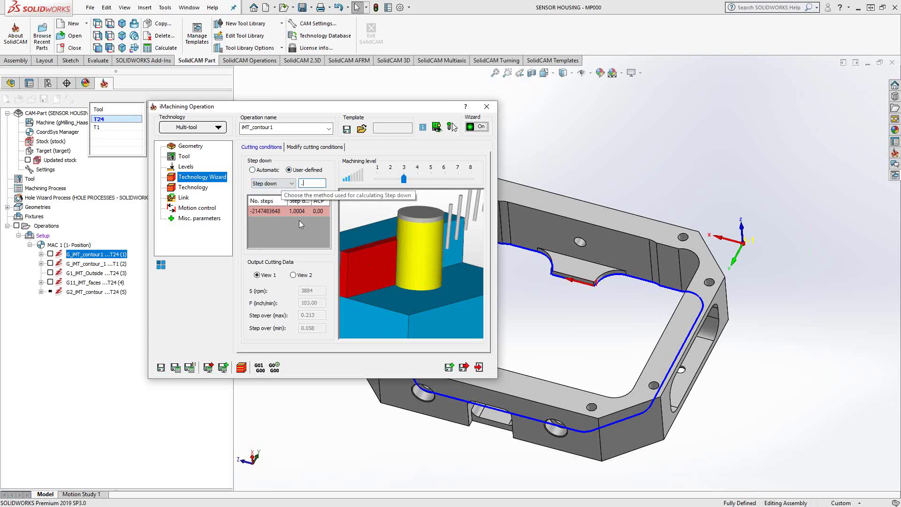
text(25)
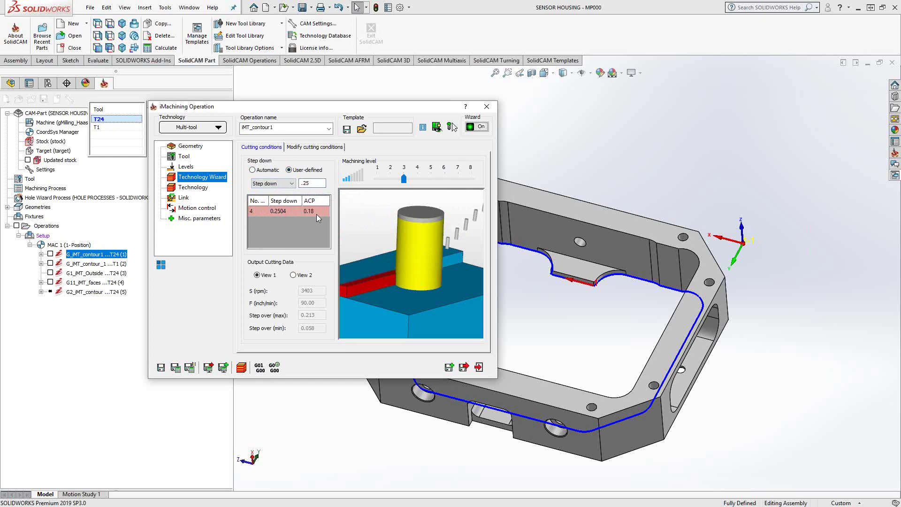
click(285, 184)
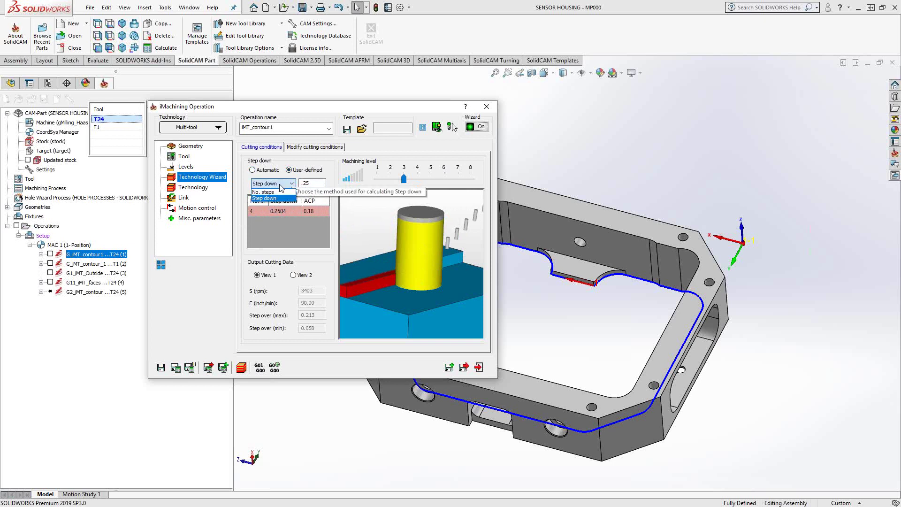
click(273, 192)
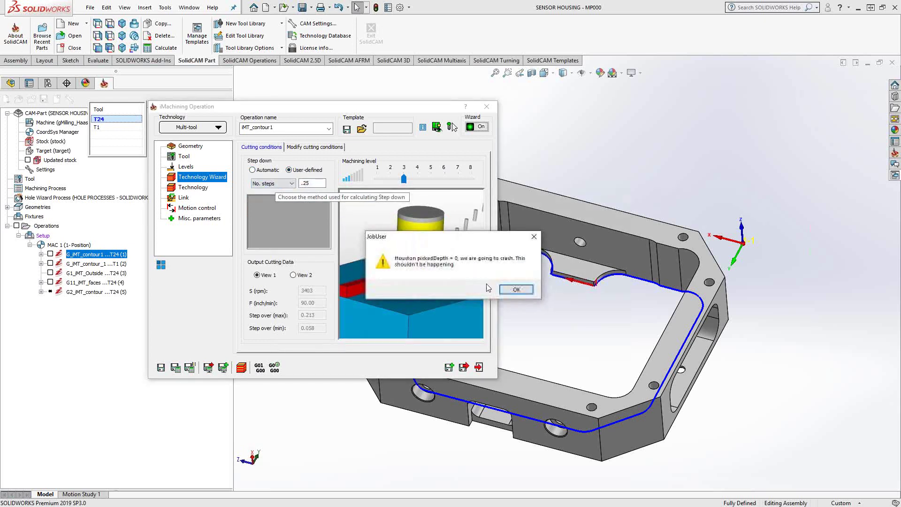
click(517, 289)
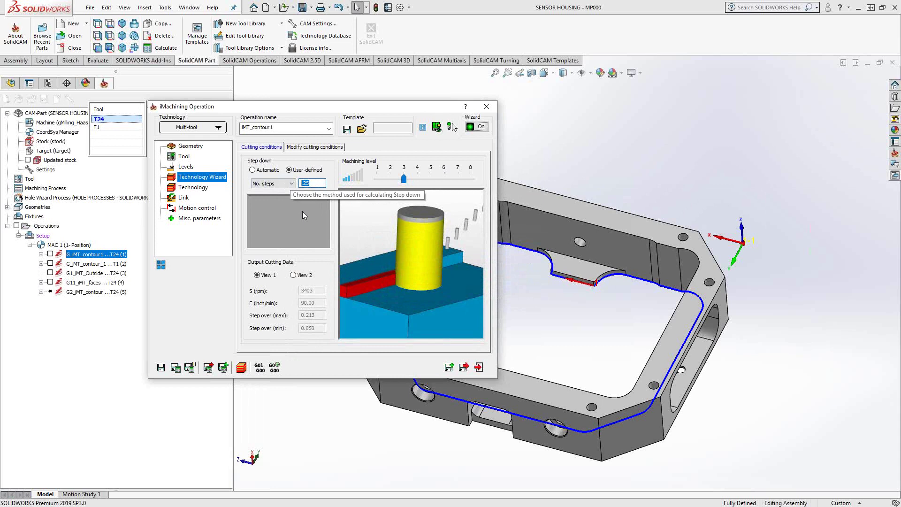
text(5)
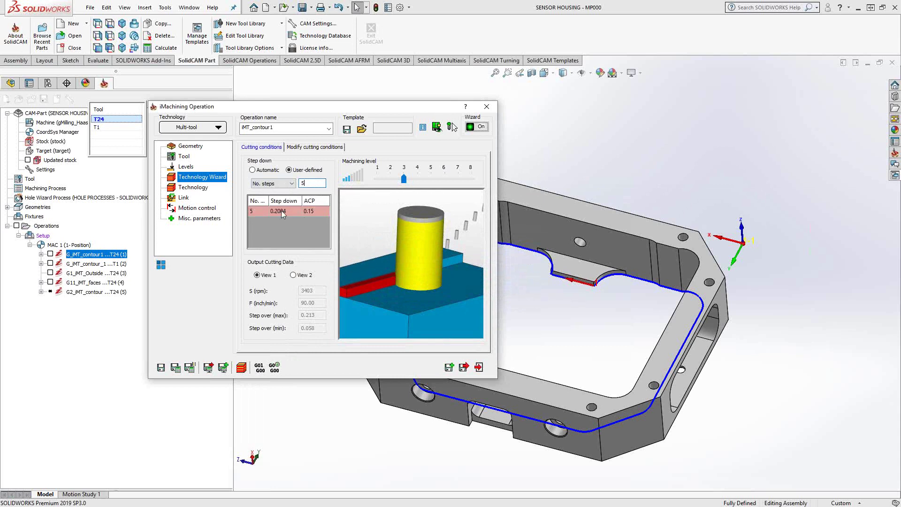
click(253, 170)
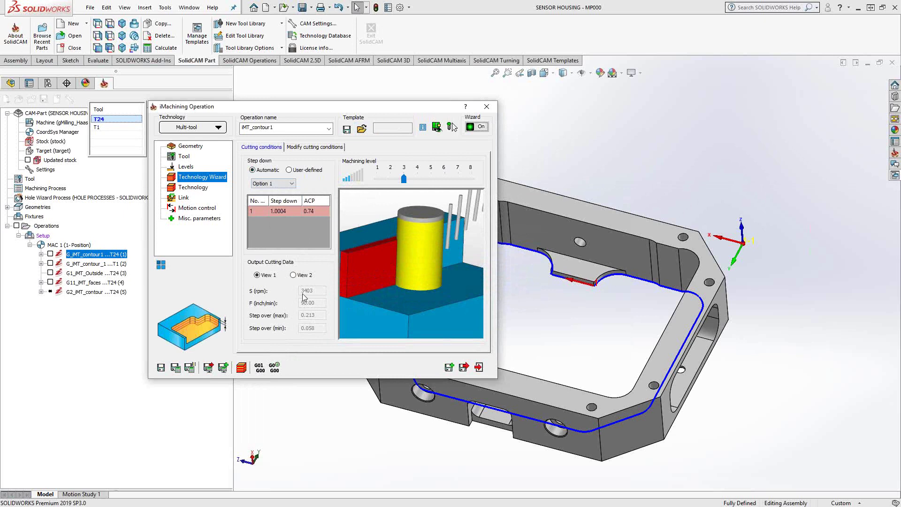
Sweep the machining level slider and leave it at 8 (3884 rpm, 141.00 inch/min feed)
drag(403, 179, 472, 181)
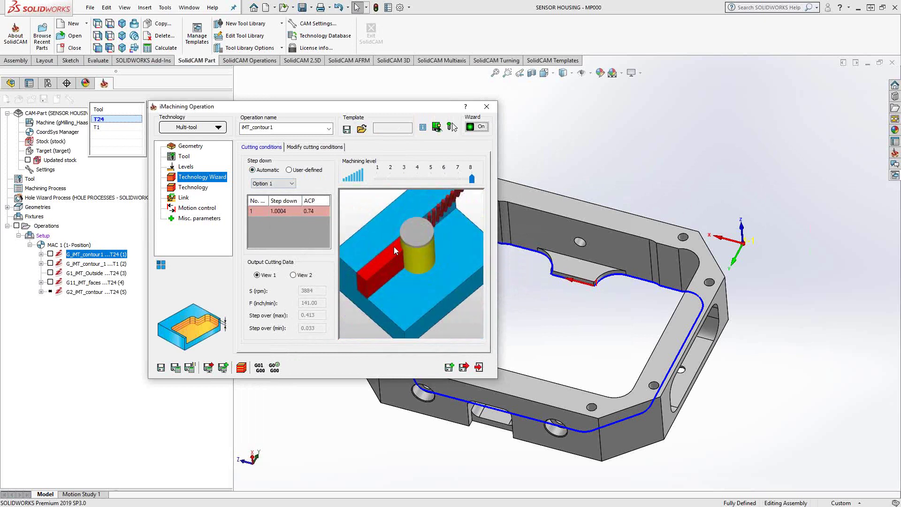
drag(472, 182, 405, 186)
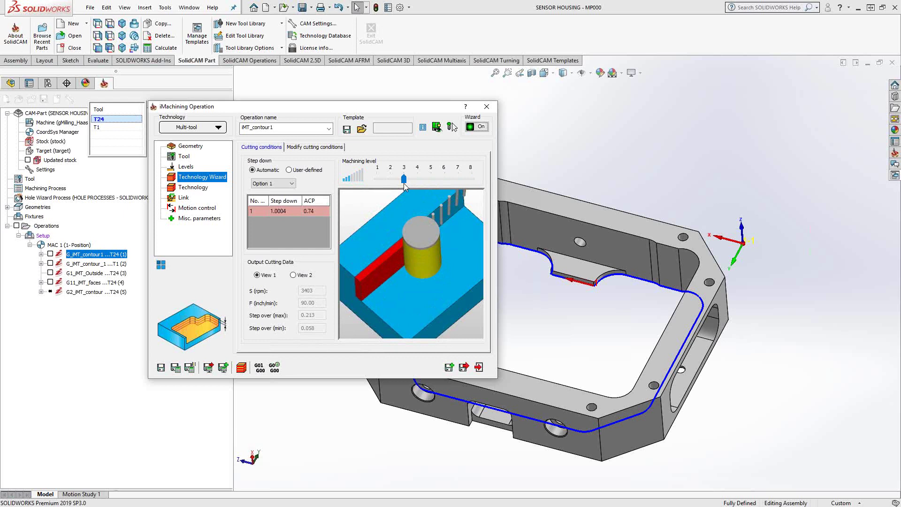
drag(405, 185, 474, 179)
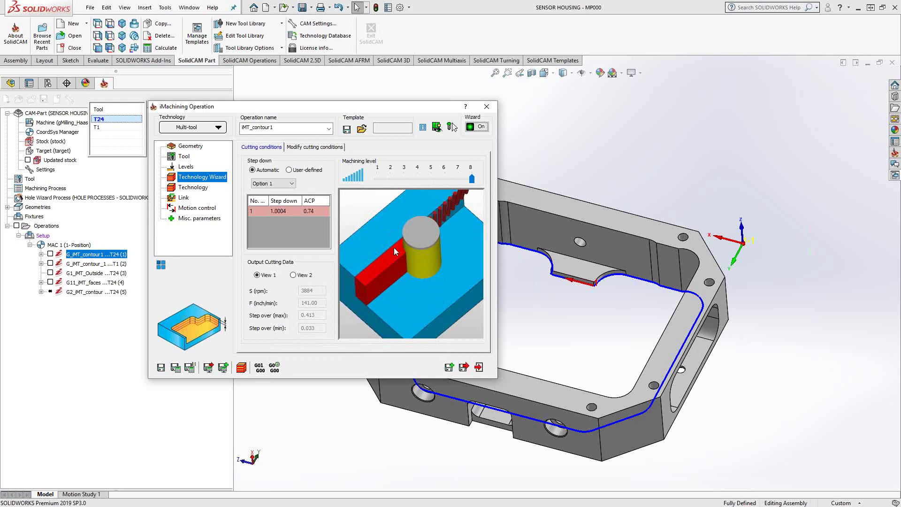
click(310, 148)
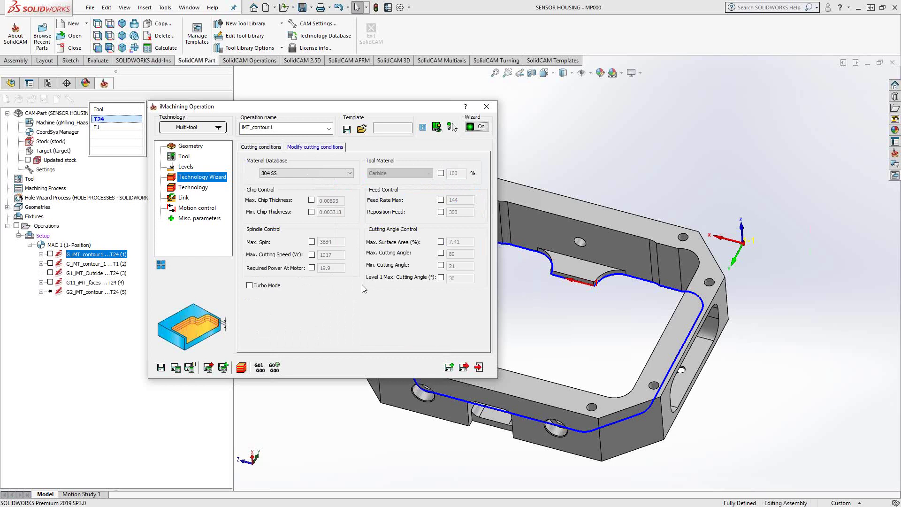
click(251, 286)
click(262, 147)
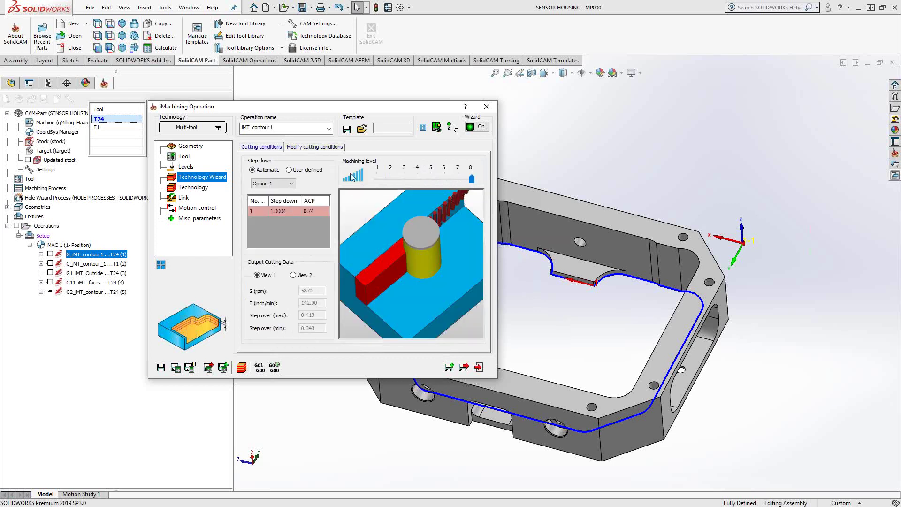
click(315, 147)
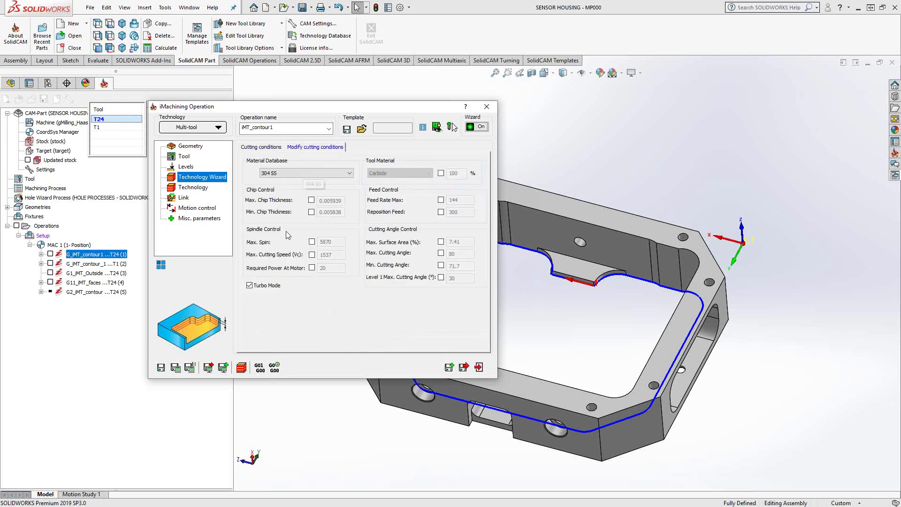
click(251, 286)
click(313, 243)
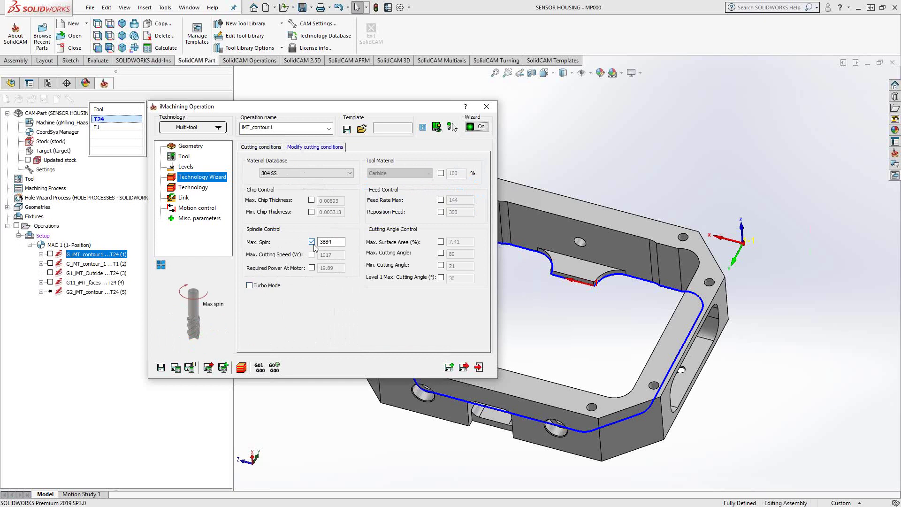
click(312, 241)
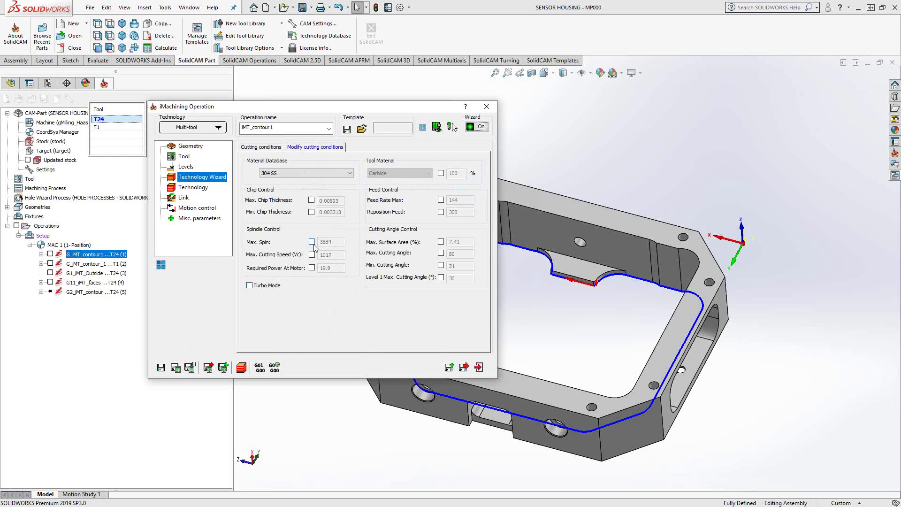
click(259, 147)
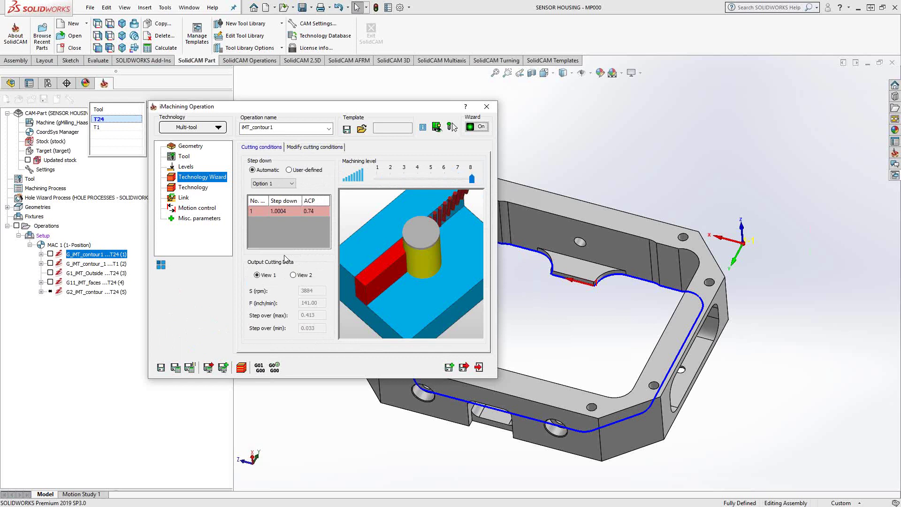
Show IMT_contour1's Technology page with cutting angles 21–80, efficiency 6 and Climb style
click(192, 188)
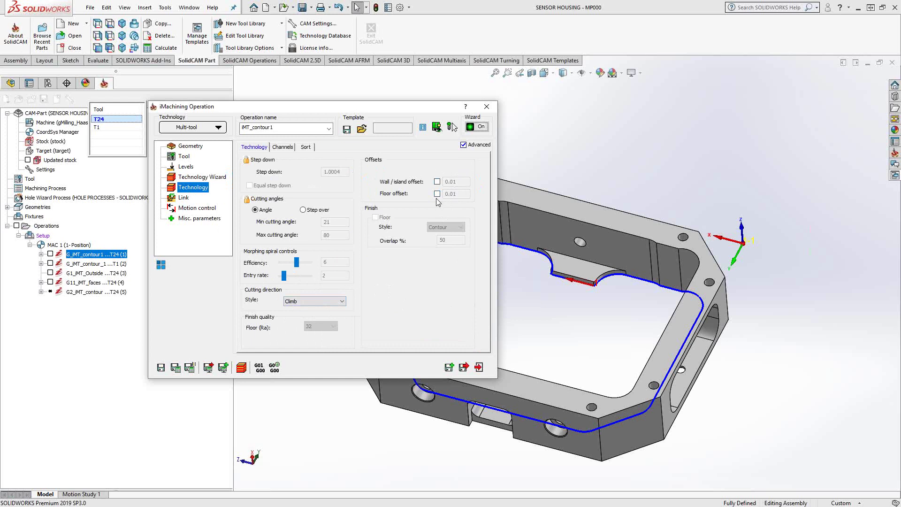
On the Link page, toggle Ramping angle and Center cutting off and back to their original states
click(184, 198)
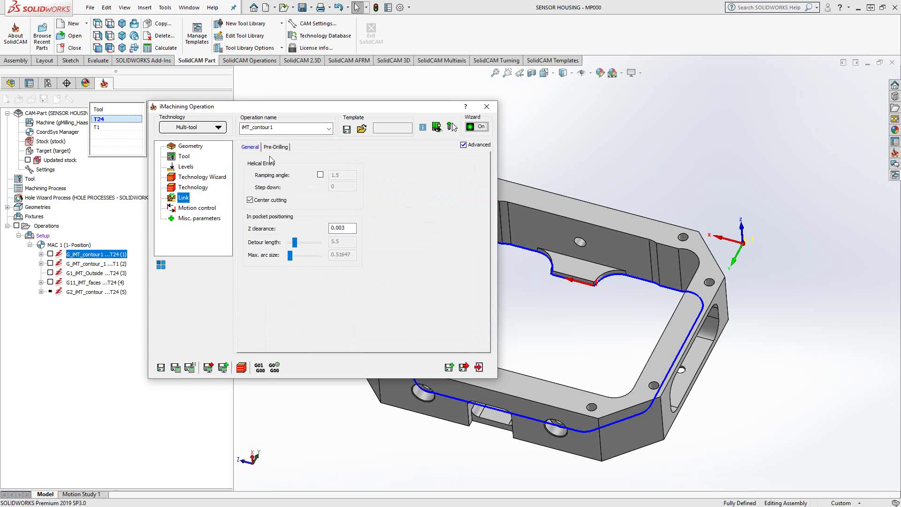
mouse_move(291, 191)
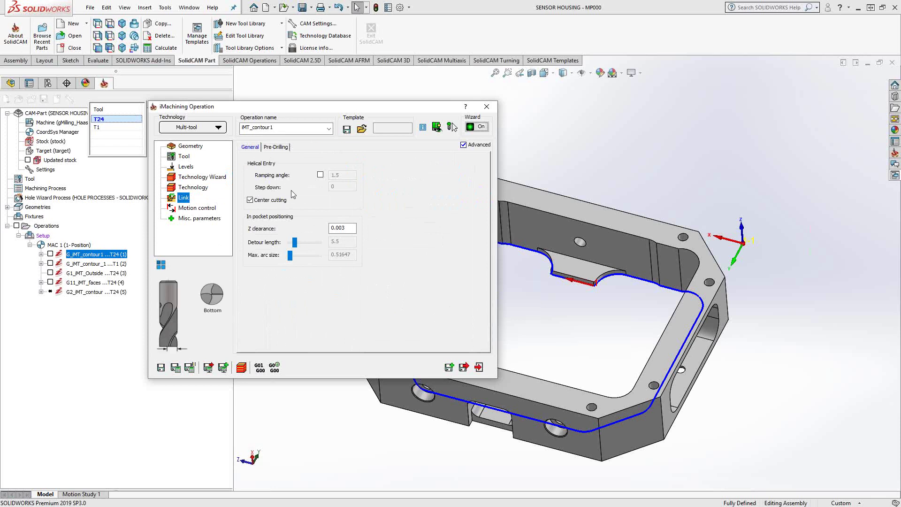
click(320, 175)
click(321, 175)
click(250, 200)
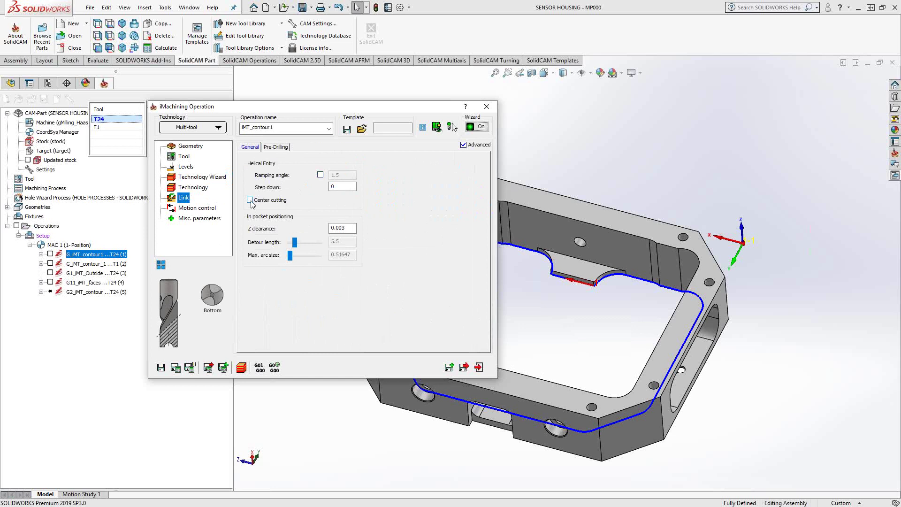
click(250, 201)
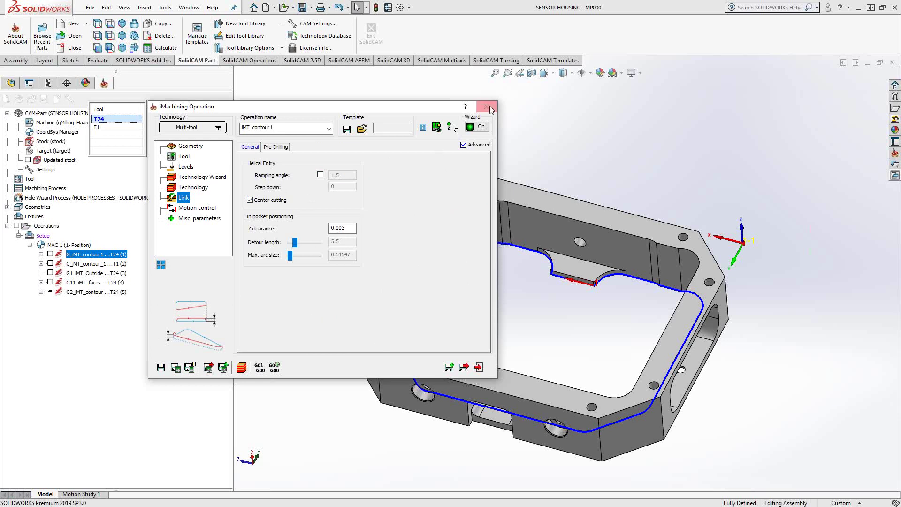
Compare T24 and T1 cutting data in the Technology Wizard, then exit IMT_contour1 without saving
click(104, 128)
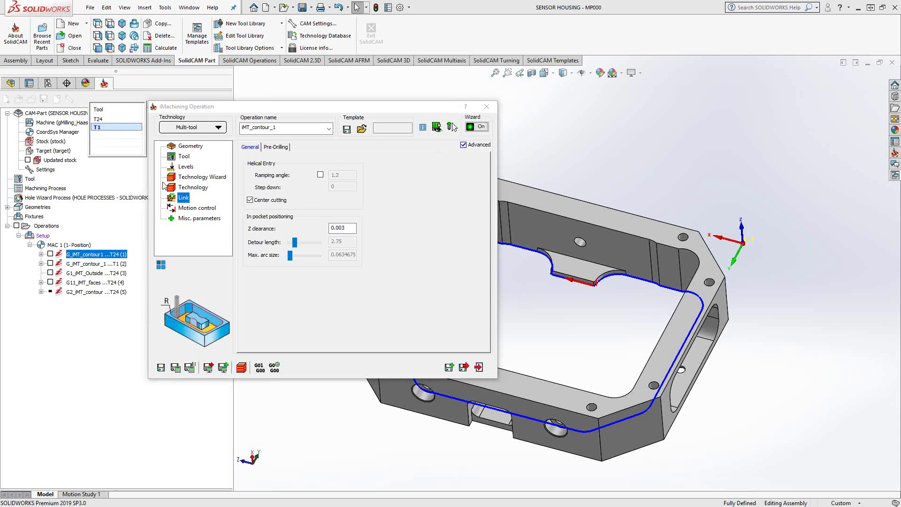
click(191, 187)
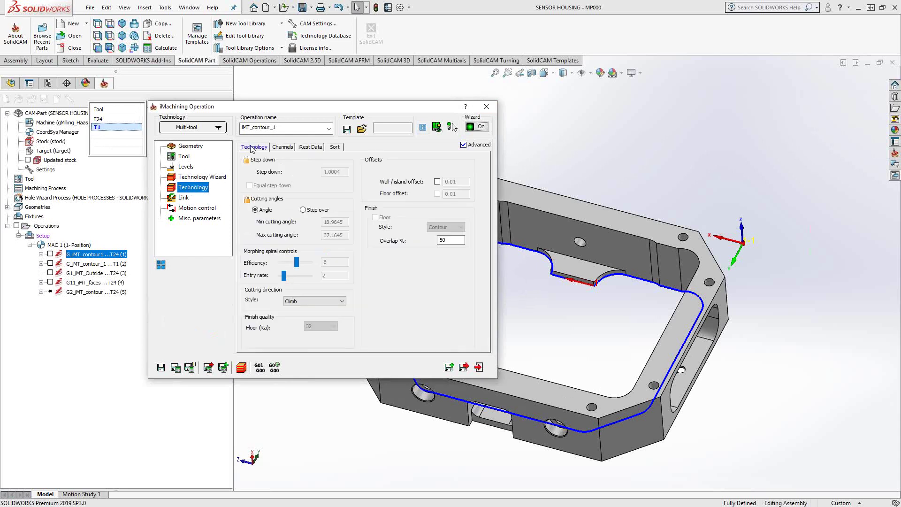
click(209, 178)
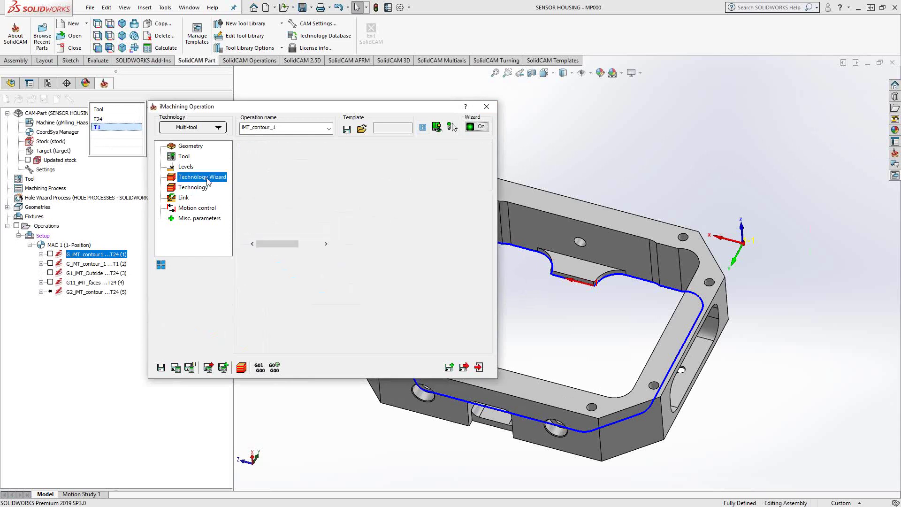
click(101, 120)
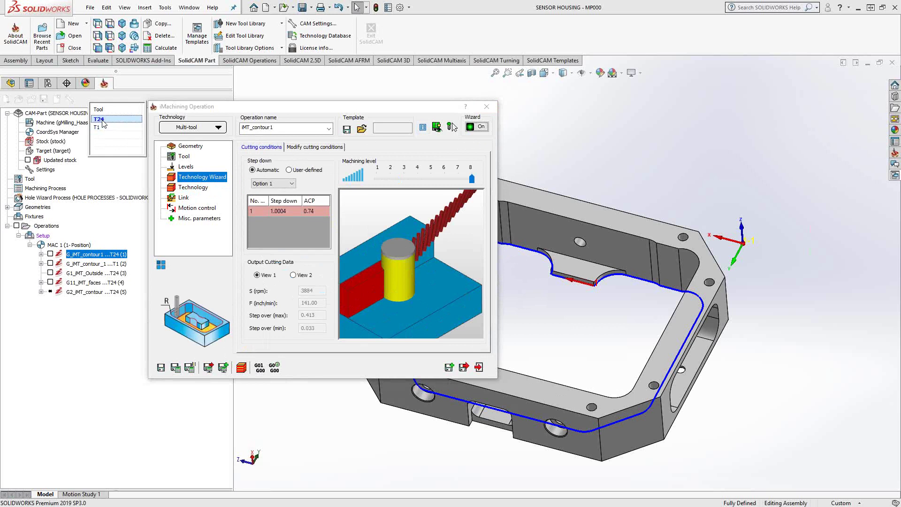
click(98, 127)
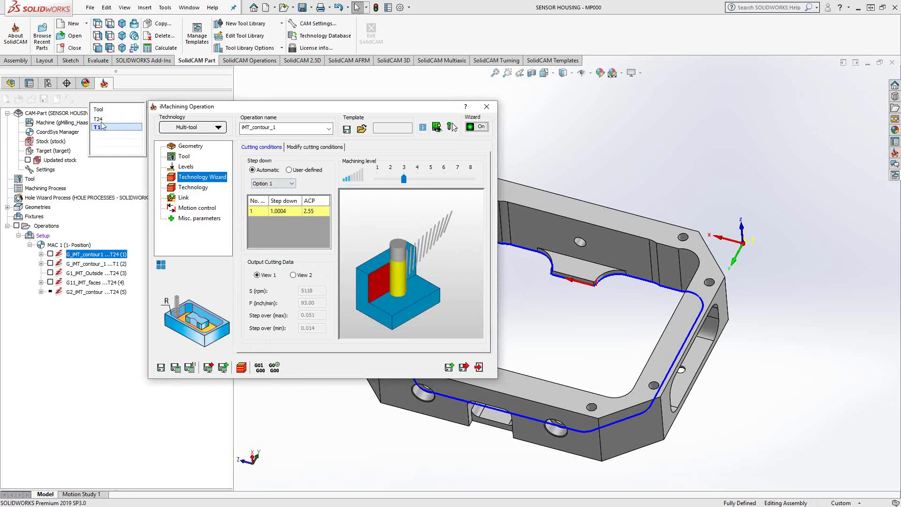
click(492, 107)
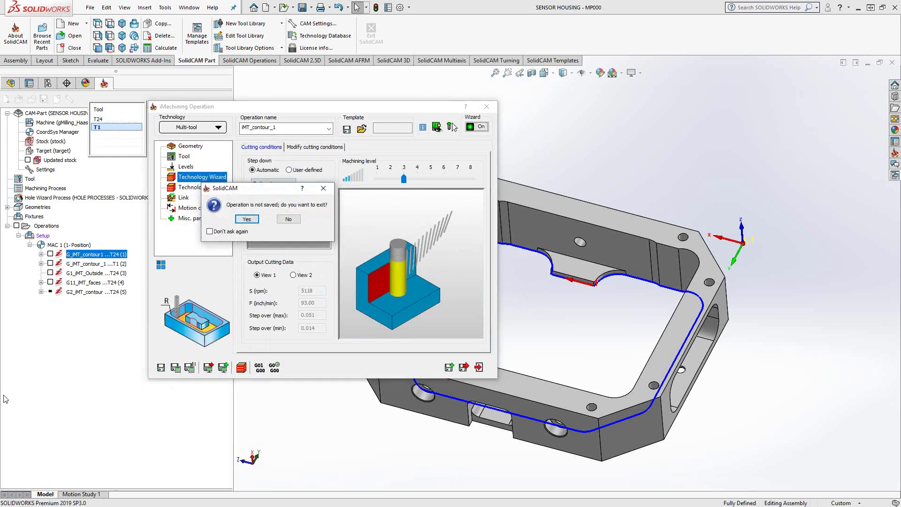
click(254, 219)
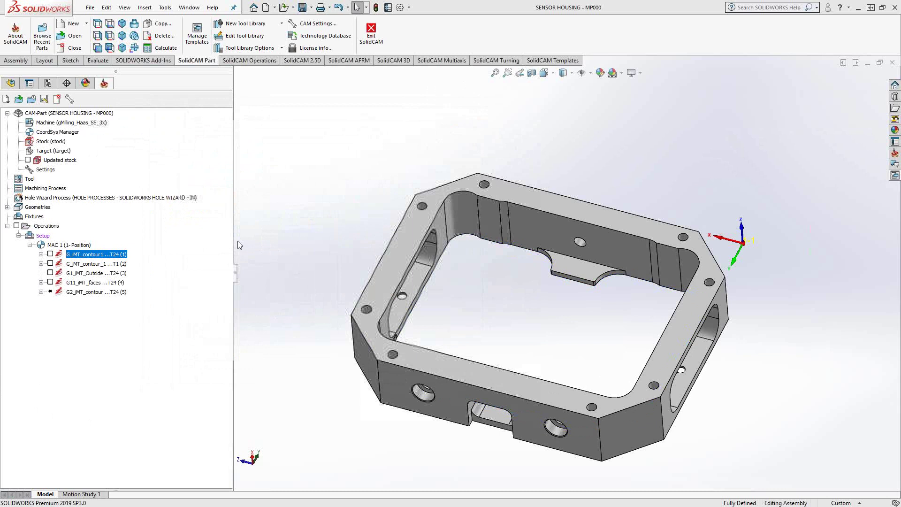
click(51, 254)
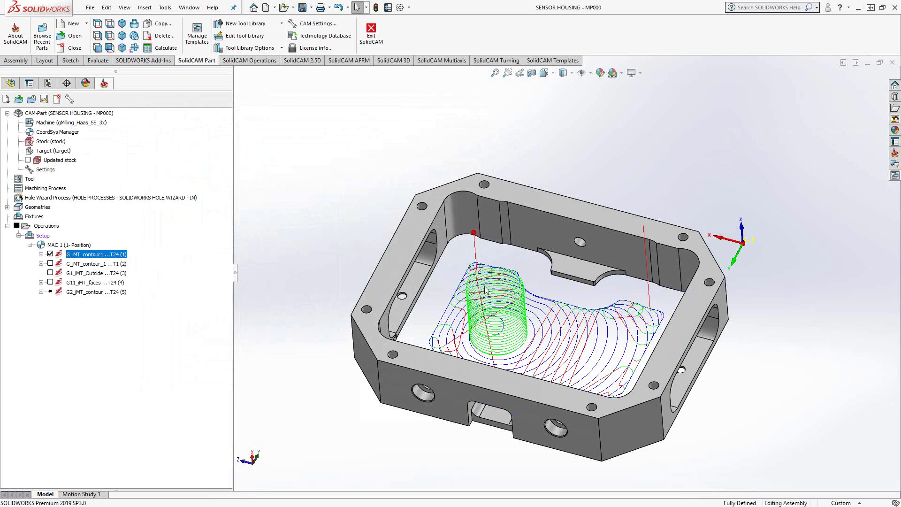
middle_drag(569, 306, 519, 298)
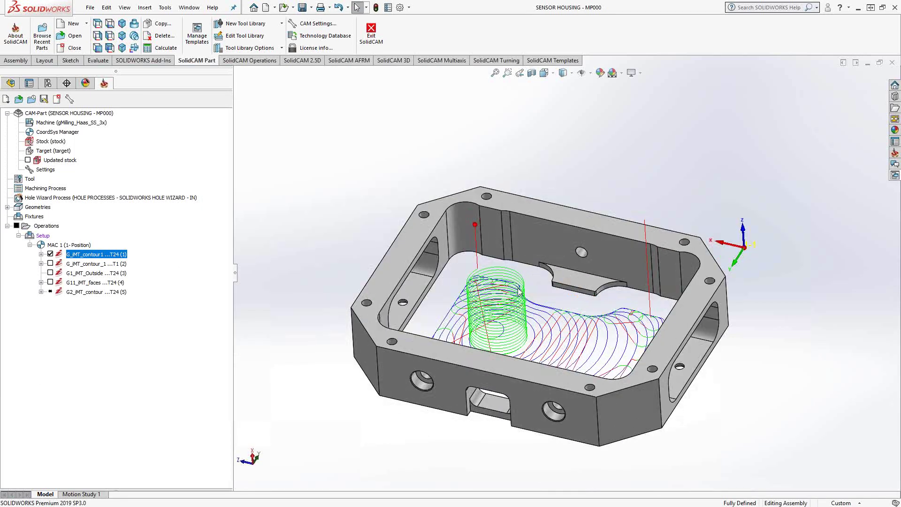
right_click(557, 226)
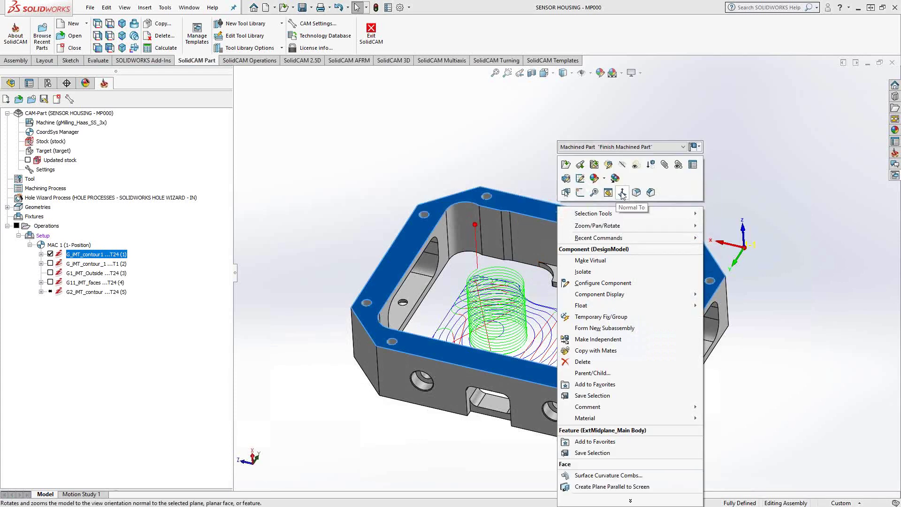
click(622, 192)
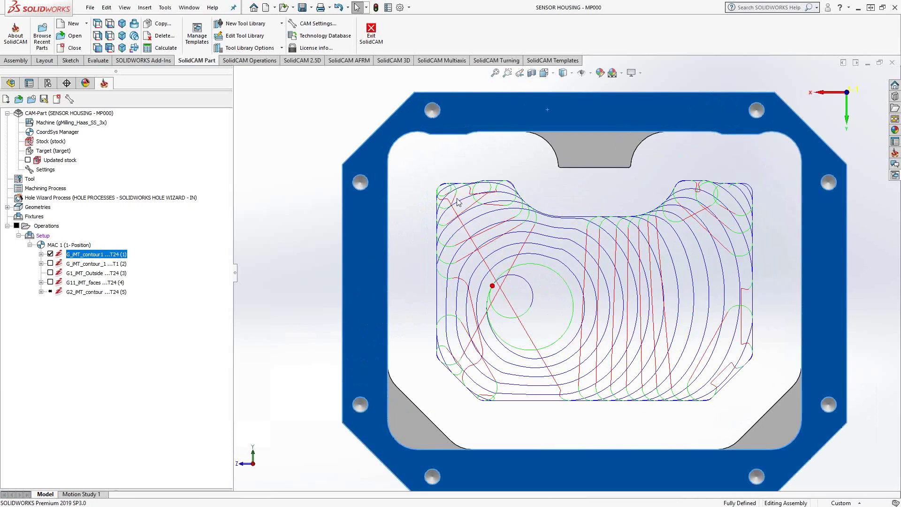
scroll(460, 199, down, 5)
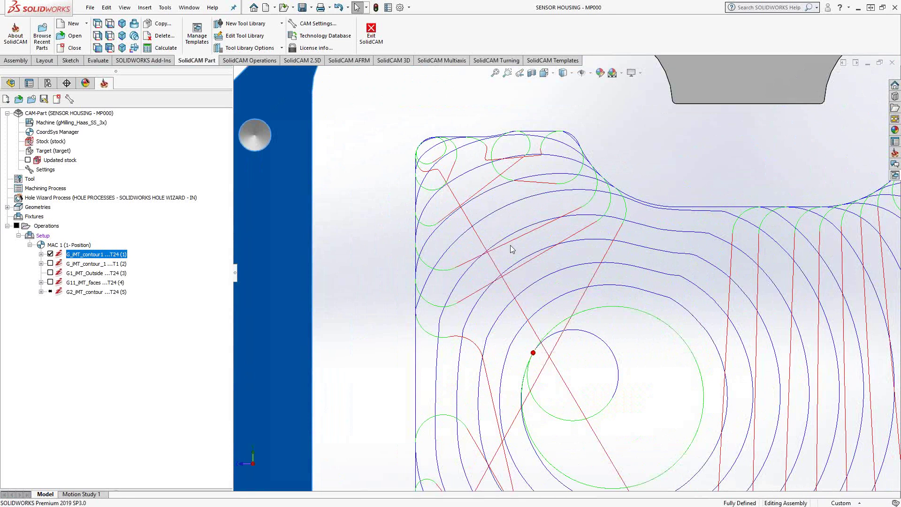
scroll(530, 272, up, 6)
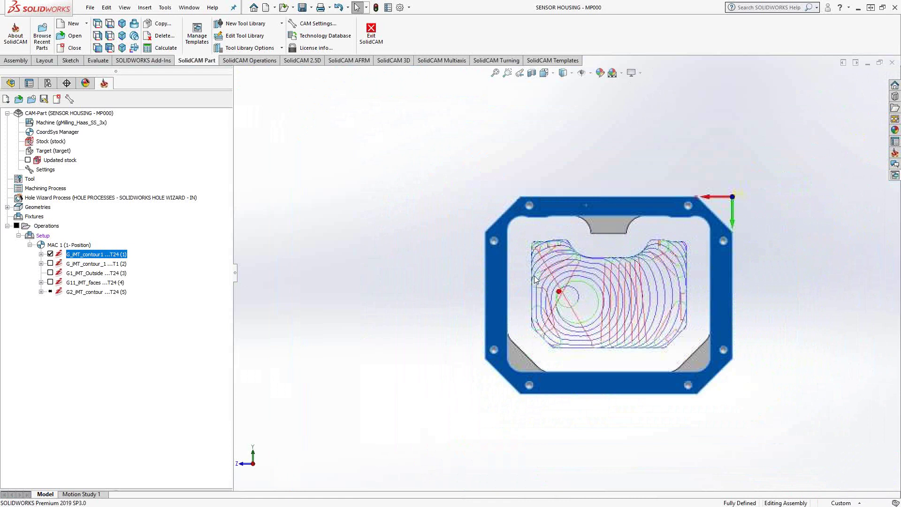
middle_drag(598, 316, 638, 204)
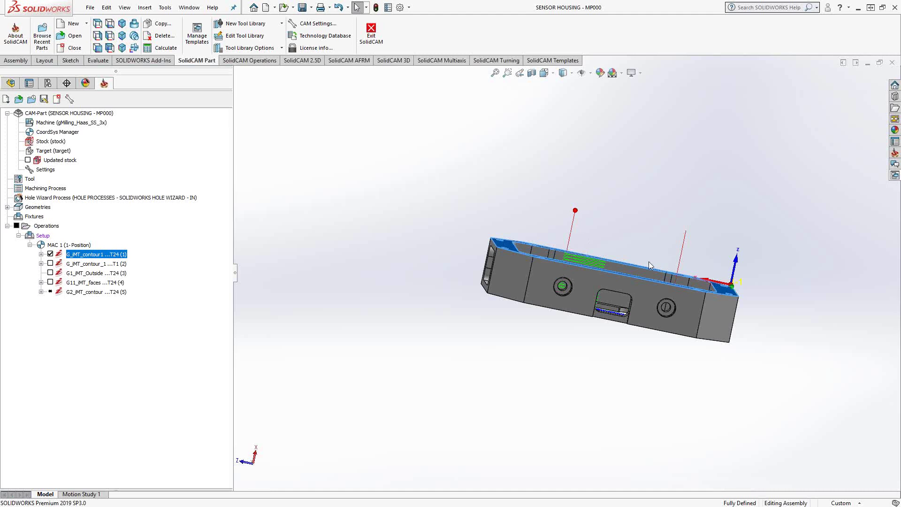
middle_drag(646, 240, 629, 327)
scroll(629, 328, down, 3)
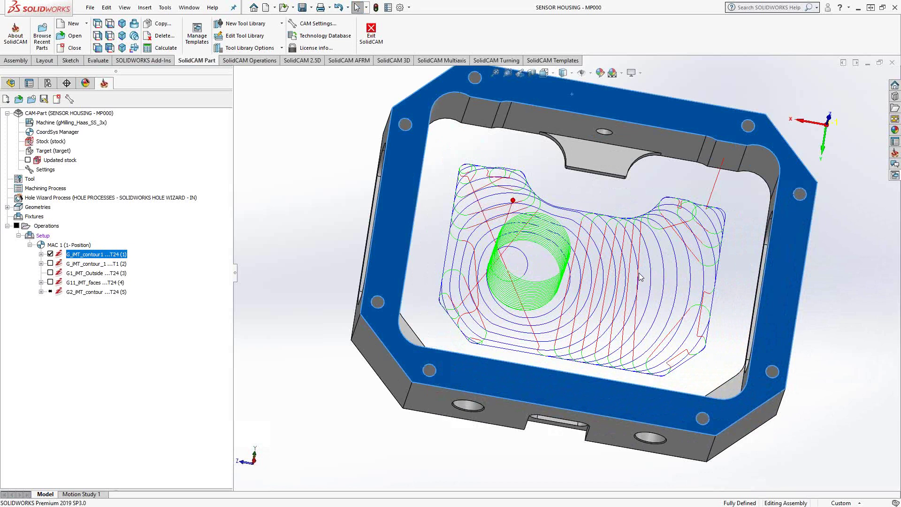
middle_drag(634, 312, 371, 218)
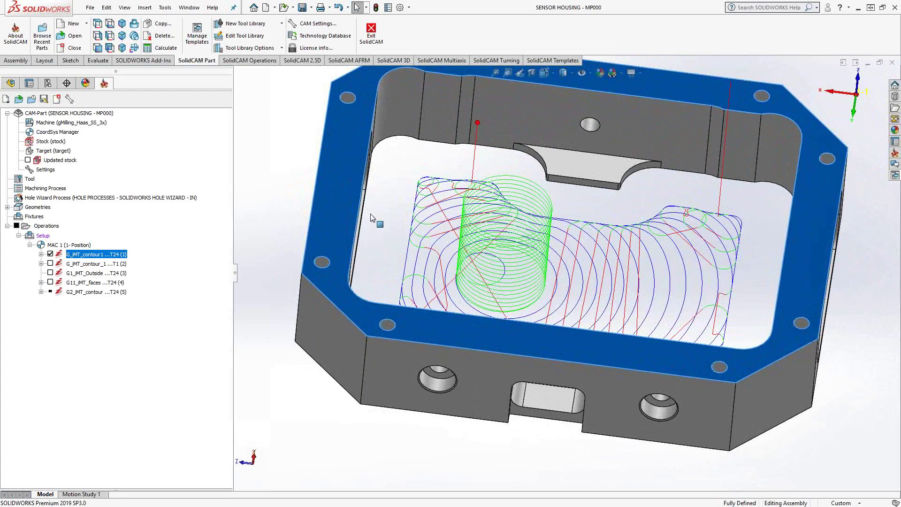
click(50, 253)
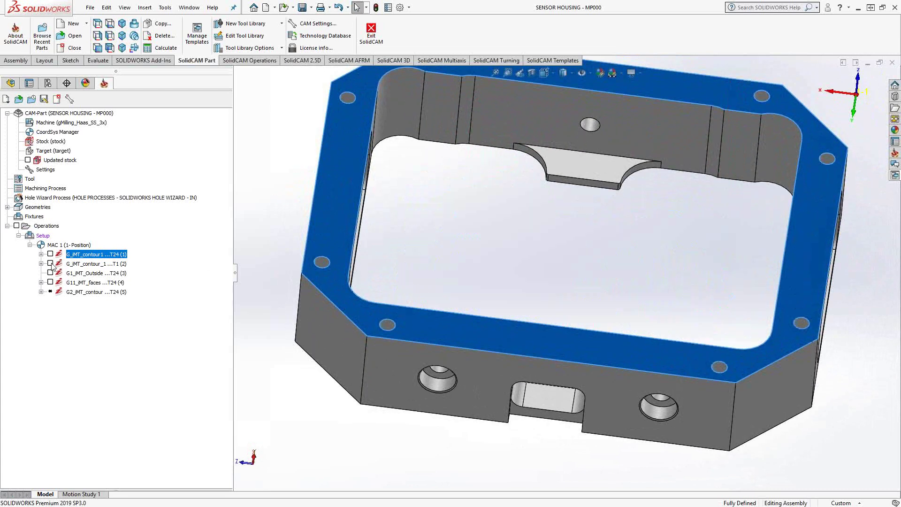
Preview the G_iMT_contour_1 (2) toolpath from above, hide it, then open G1_iMT_Outside
click(51, 263)
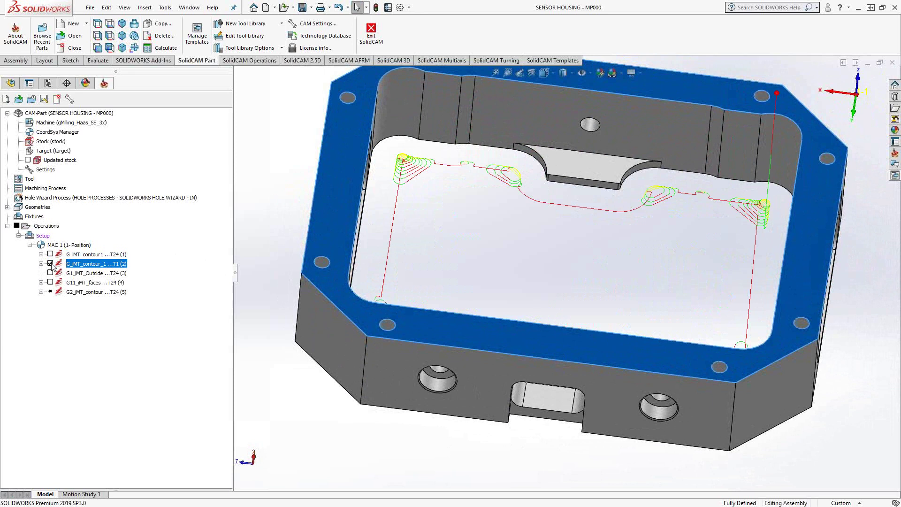
middle_drag(556, 216, 579, 244)
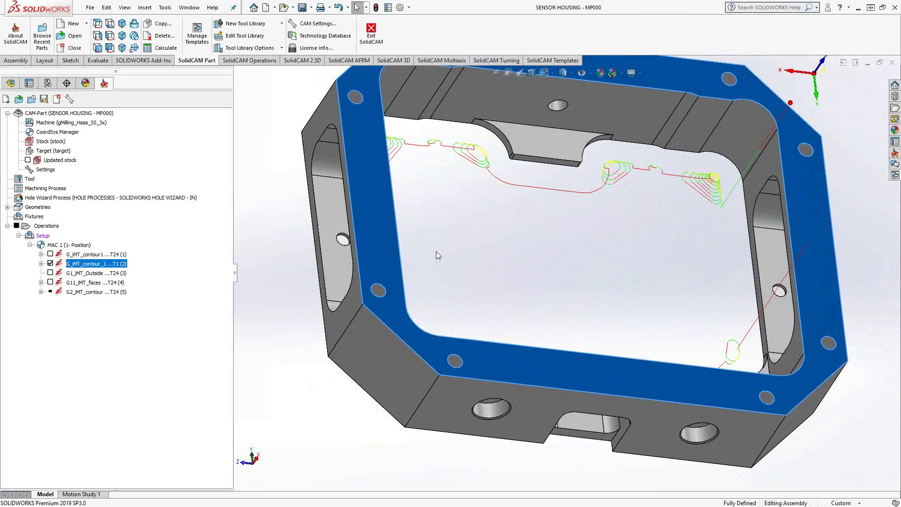
click(50, 263)
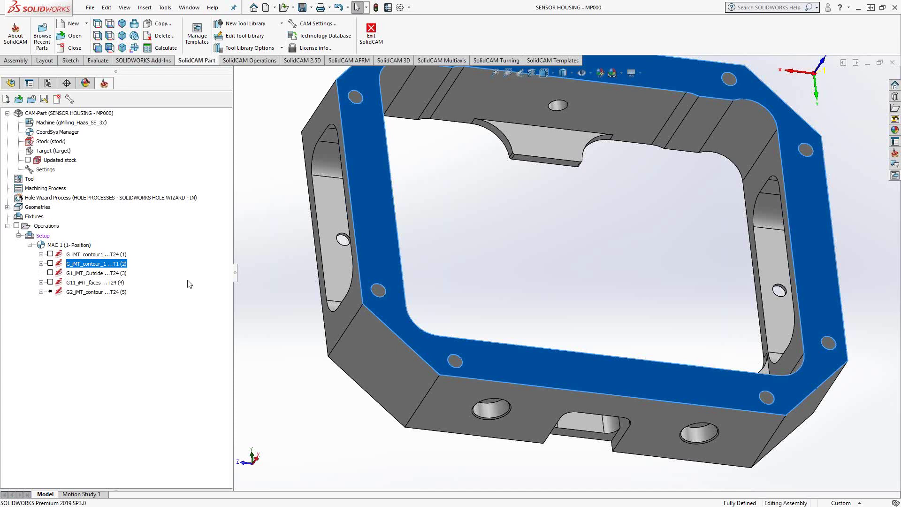
click(83, 274)
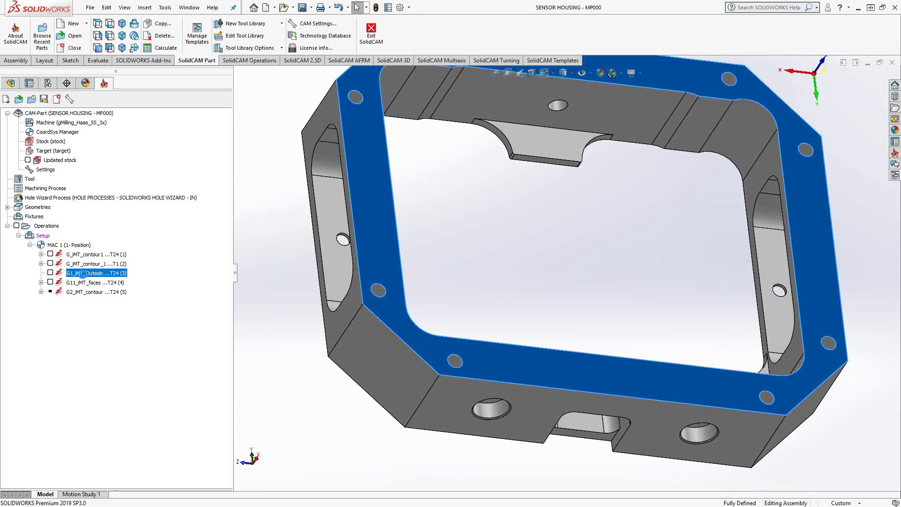
double_click(82, 274)
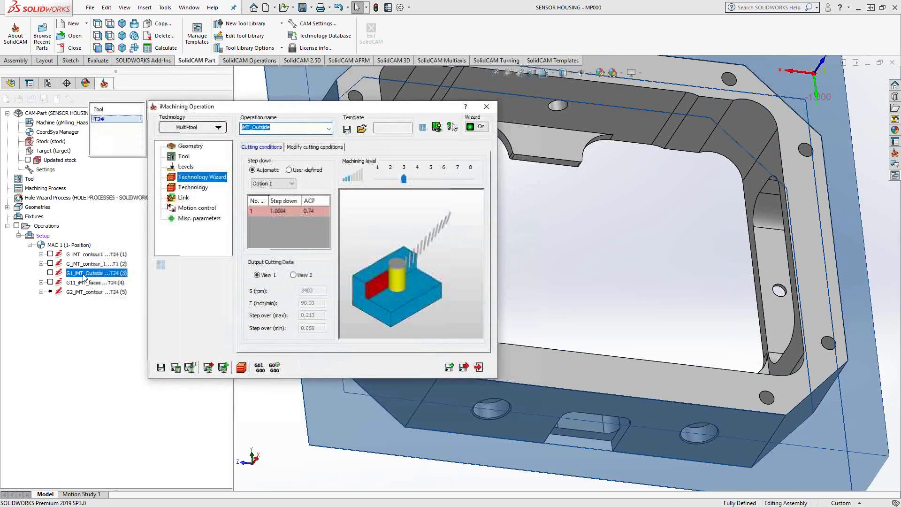
Review the IMT_Outside operation's Geometry page
click(188, 146)
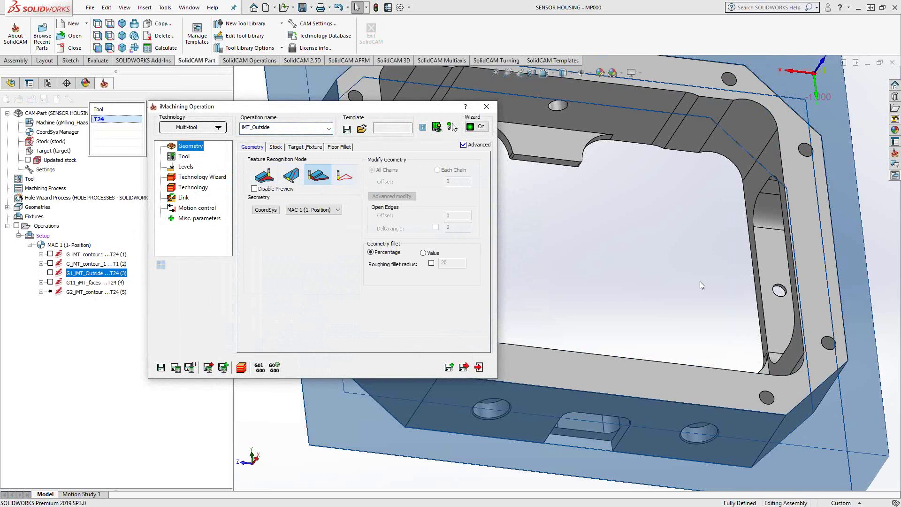
scroll(702, 288, down, 4)
scroll(652, 262, up, 4)
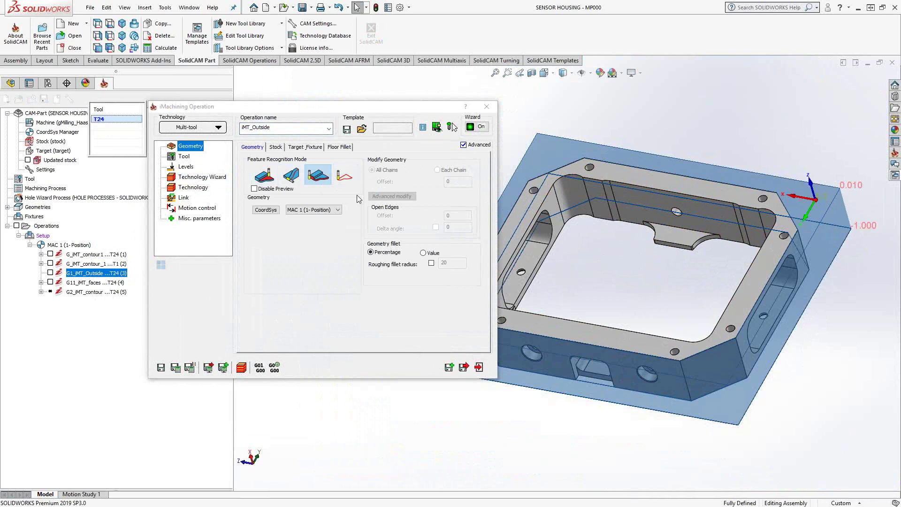
Check its cutting conditions, technology and levels (pocket depth 1.01), then Save & Exit
click(188, 177)
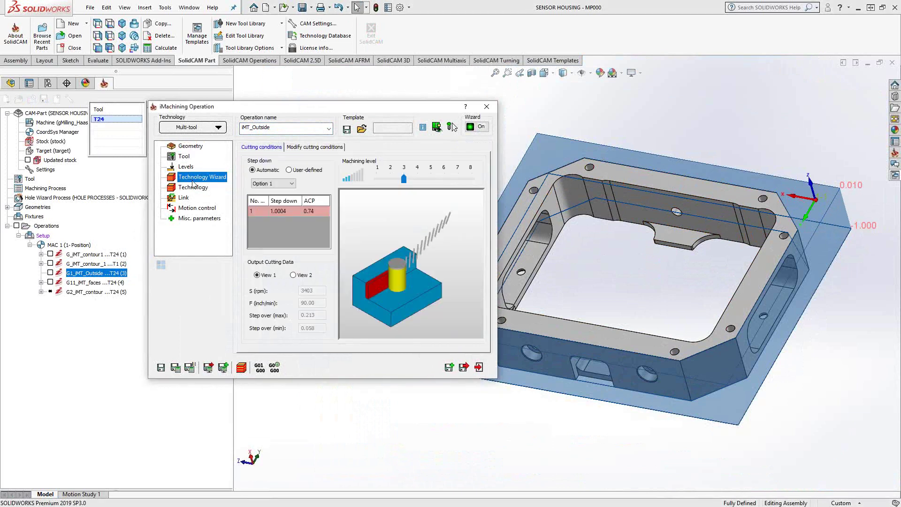
click(193, 187)
click(184, 170)
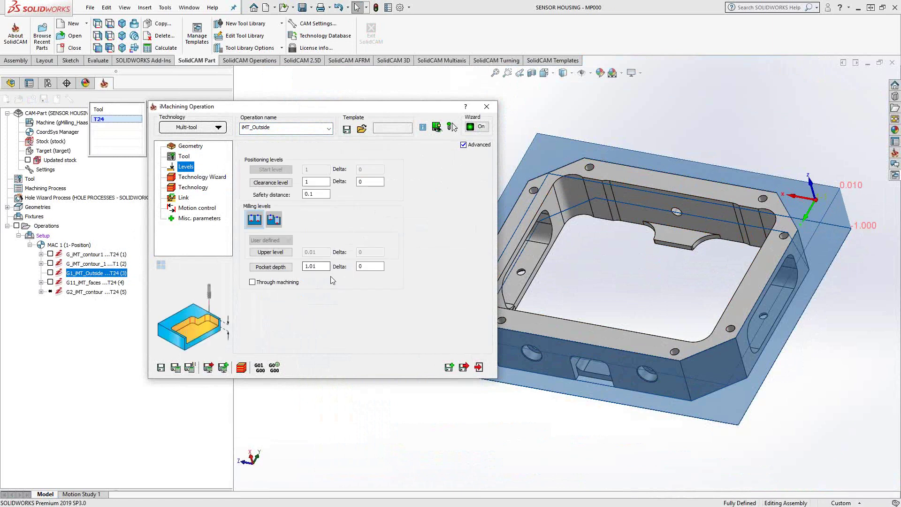
scroll(760, 244, down, 10)
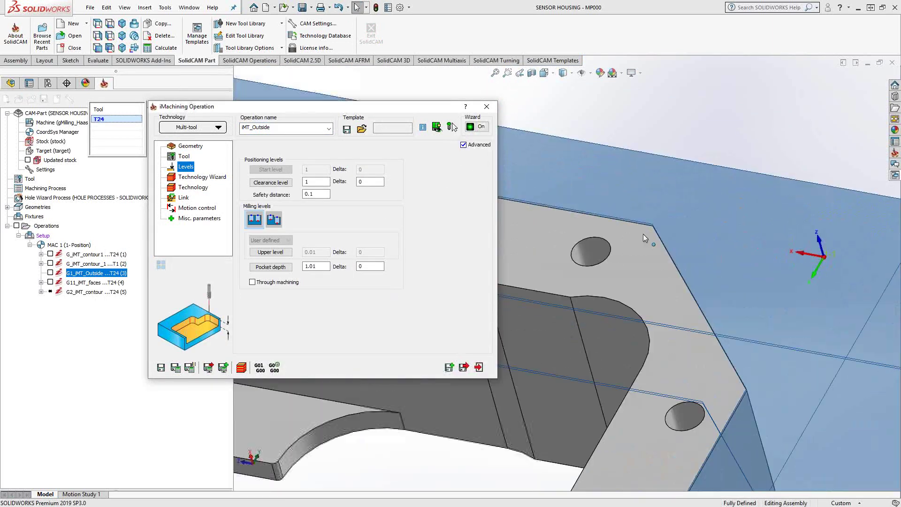
scroll(619, 244, up, 8)
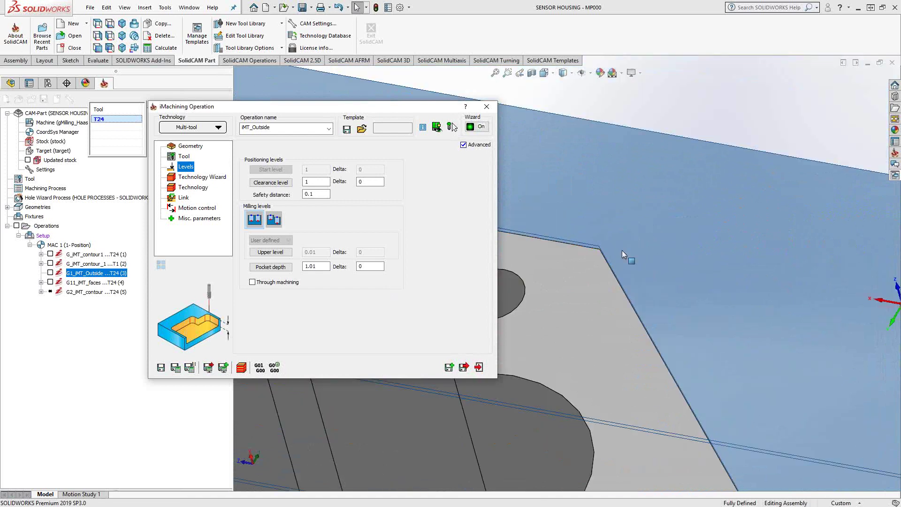
middle_drag(566, 305, 527, 357)
scroll(531, 347, down, 2)
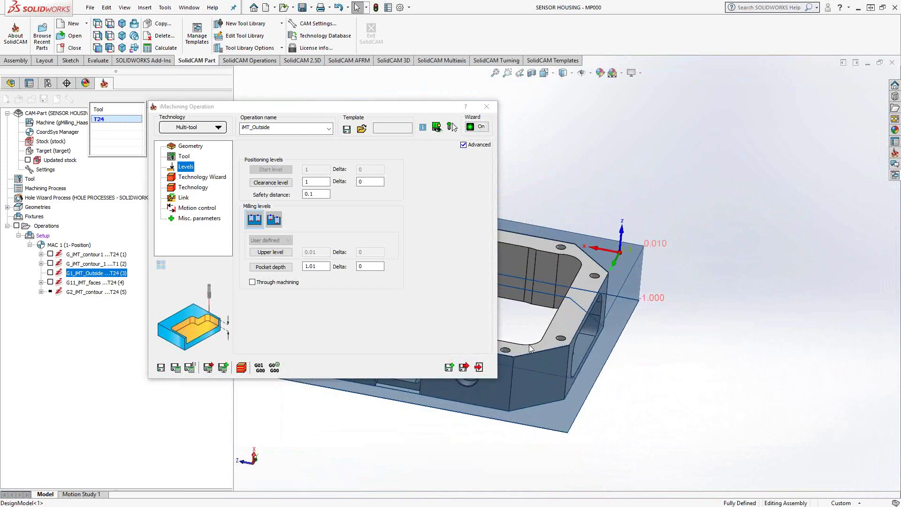
click(478, 367)
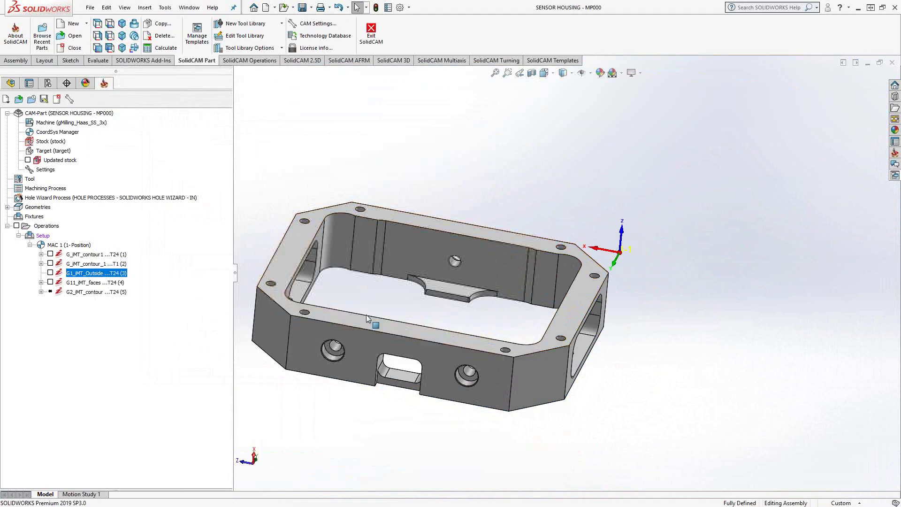
Inspect the G1_iMT_Outside toolpath from a new angle, hide it, and select G11_iMT_faces
click(50, 273)
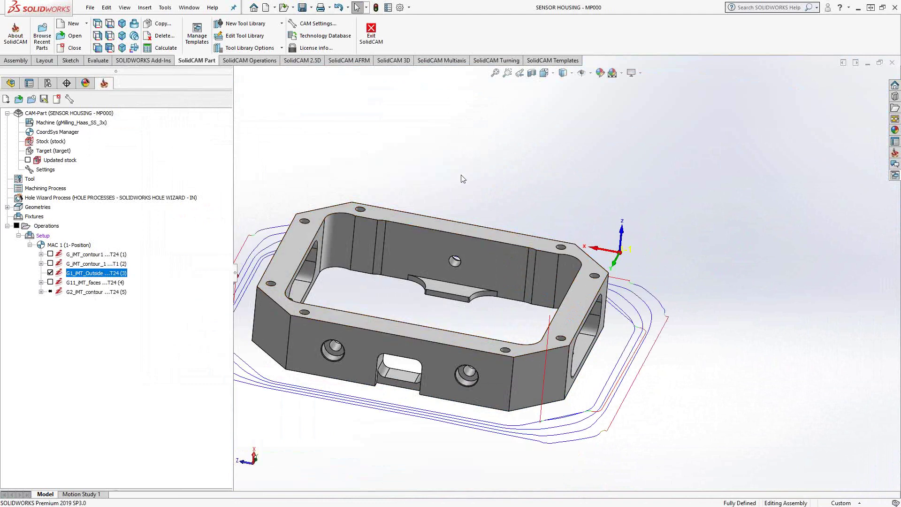
scroll(451, 216, up, 3)
middle_drag(448, 310, 424, 318)
scroll(516, 272, down, 5)
scroll(515, 272, down, 2)
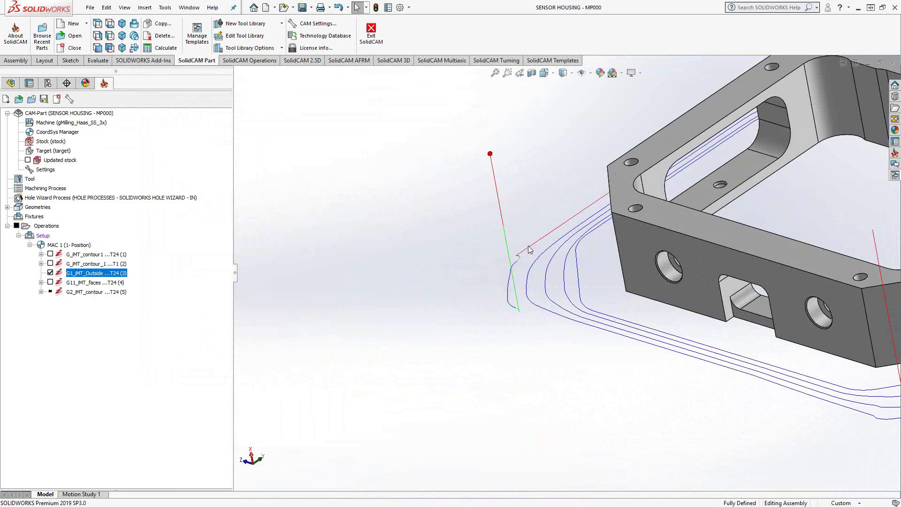
scroll(568, 275, up, 4)
scroll(568, 279, up, 2)
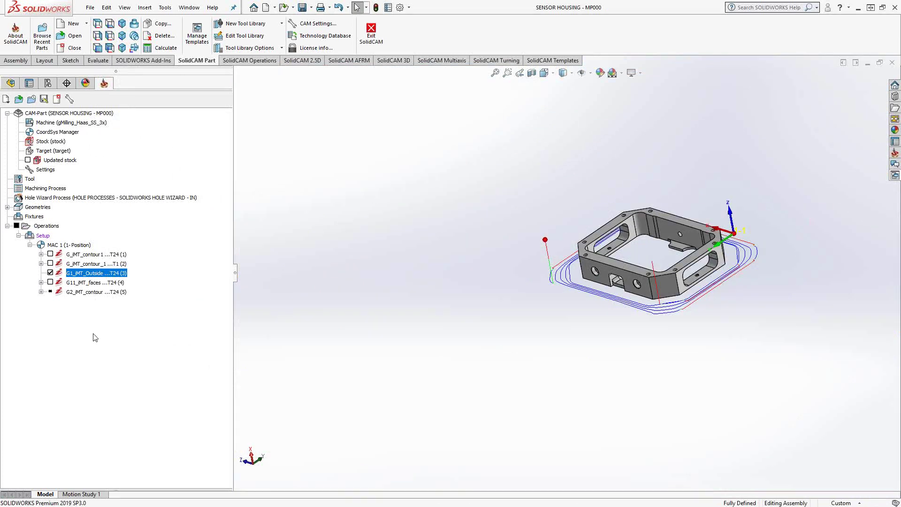
click(50, 273)
click(77, 284)
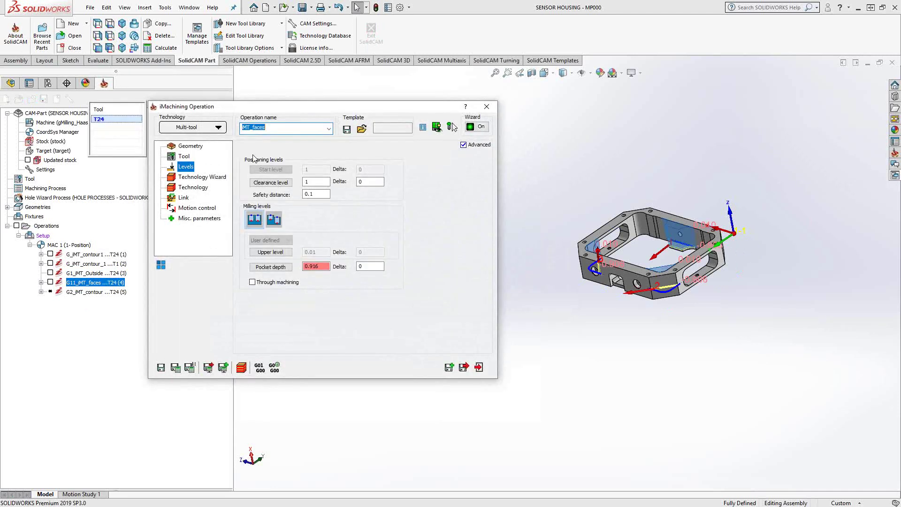
Show the IMT_faces Geometry page and inspect the selected pocket floor faces in the view
click(188, 146)
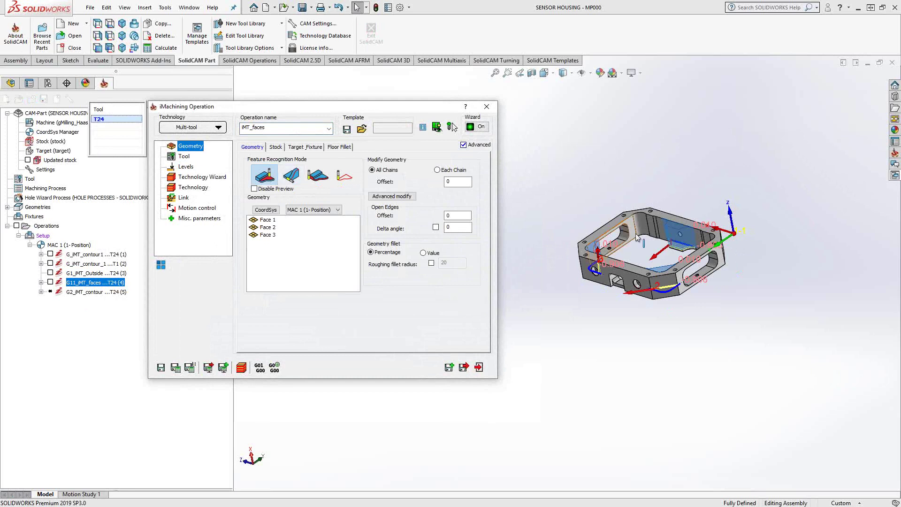
middle_drag(619, 244, 664, 308)
scroll(657, 239, down, 8)
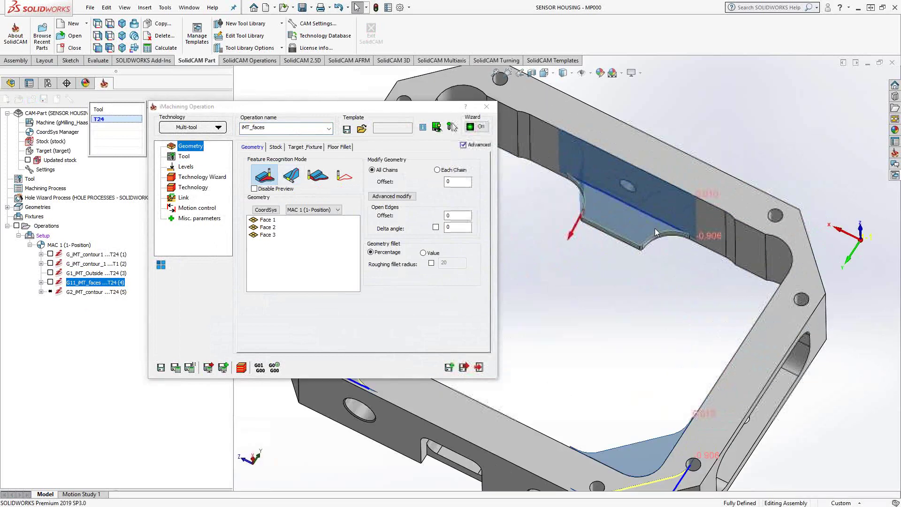
middle_drag(634, 267, 635, 224)
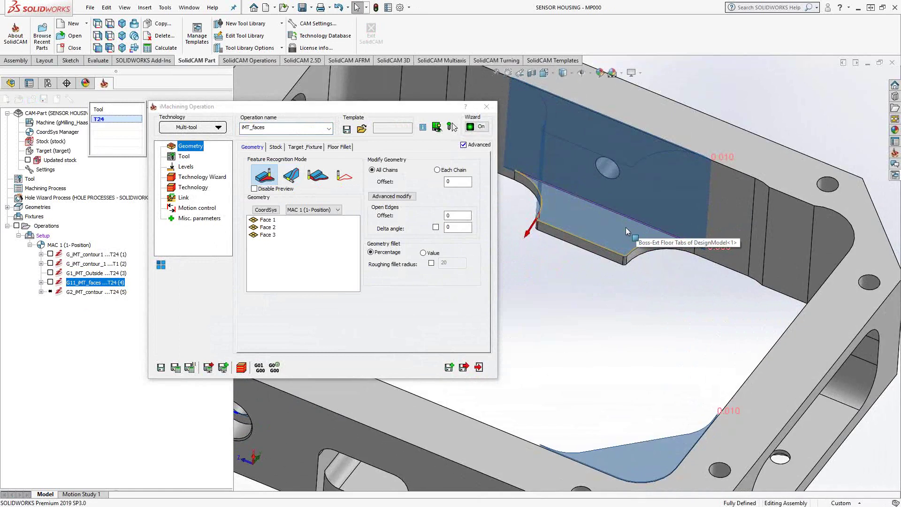
scroll(637, 303, down, 5)
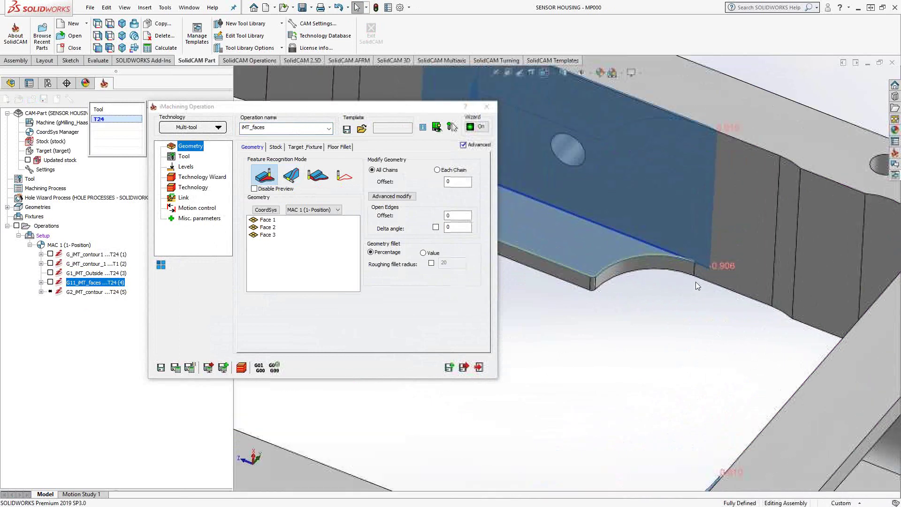
scroll(666, 260, down, 5)
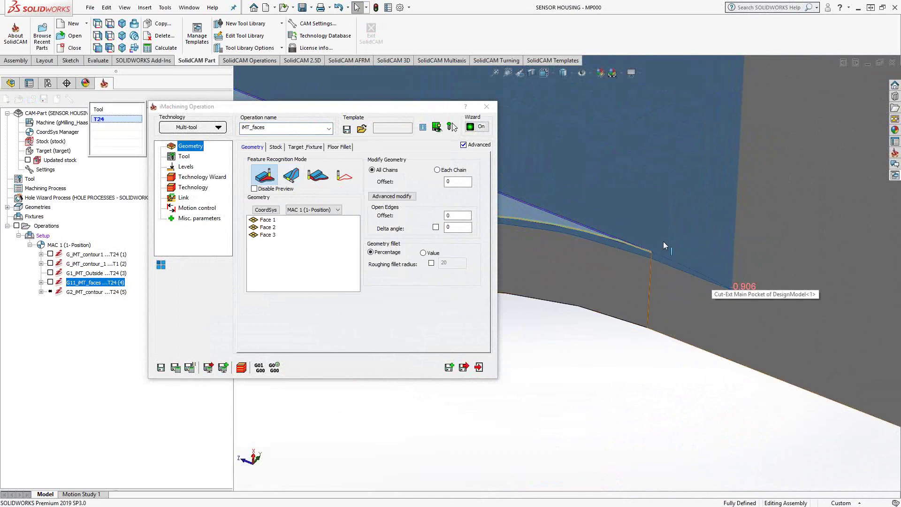
scroll(720, 283, up, 5)
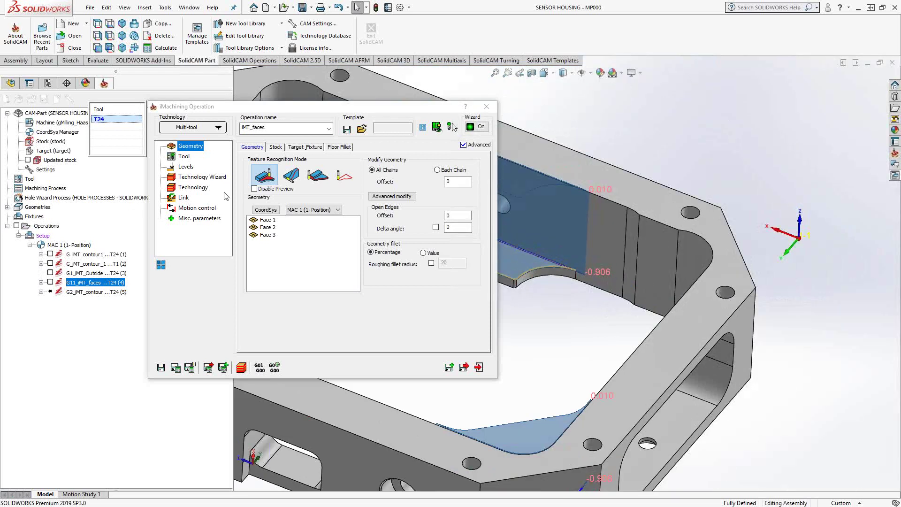
Check its technology and the Levels page's 0.936 pocket depth, then close the editor
click(192, 187)
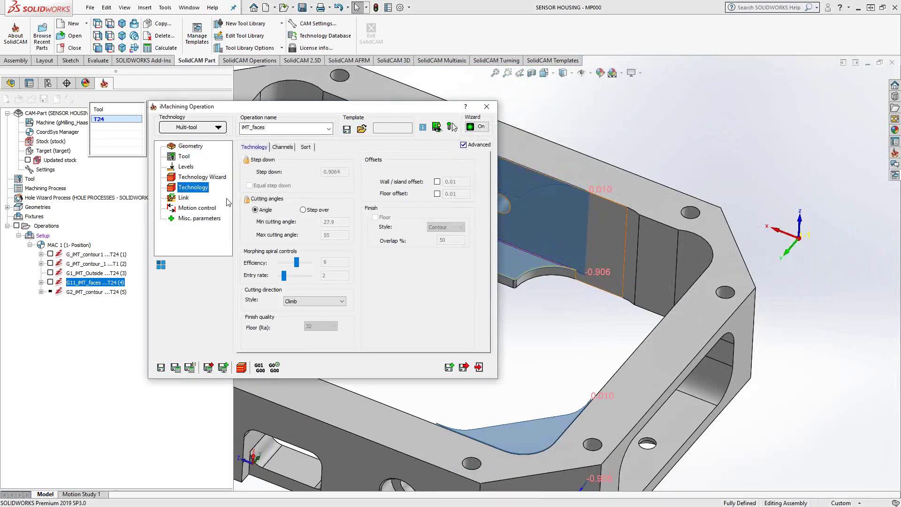
click(196, 147)
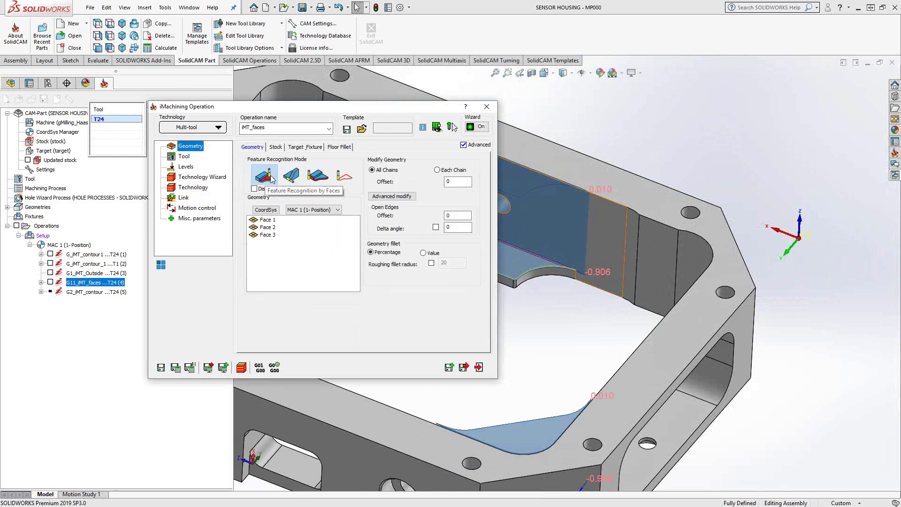
middle_drag(577, 385, 545, 285)
scroll(560, 299, up, 3)
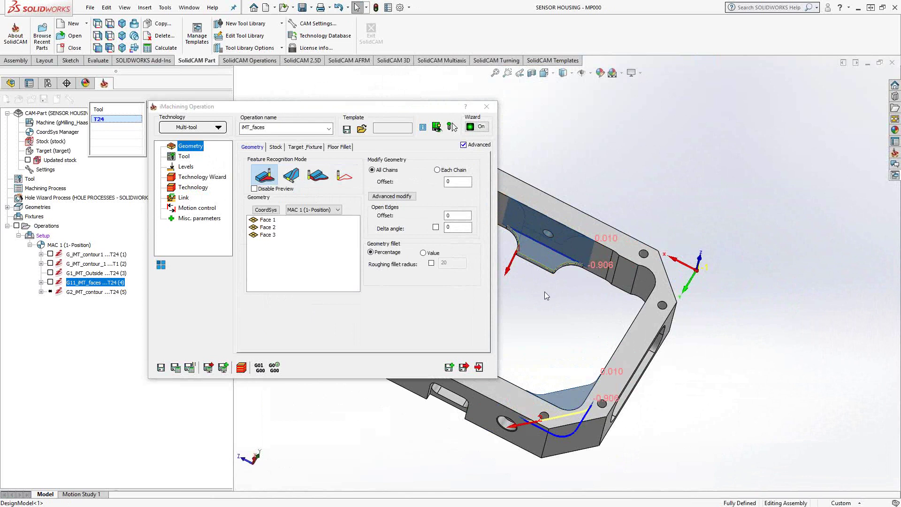
click(186, 167)
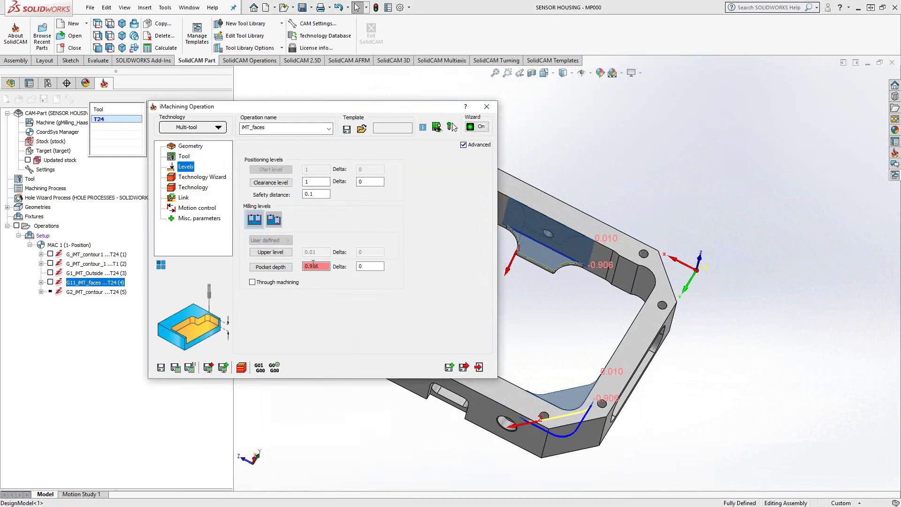
click(479, 367)
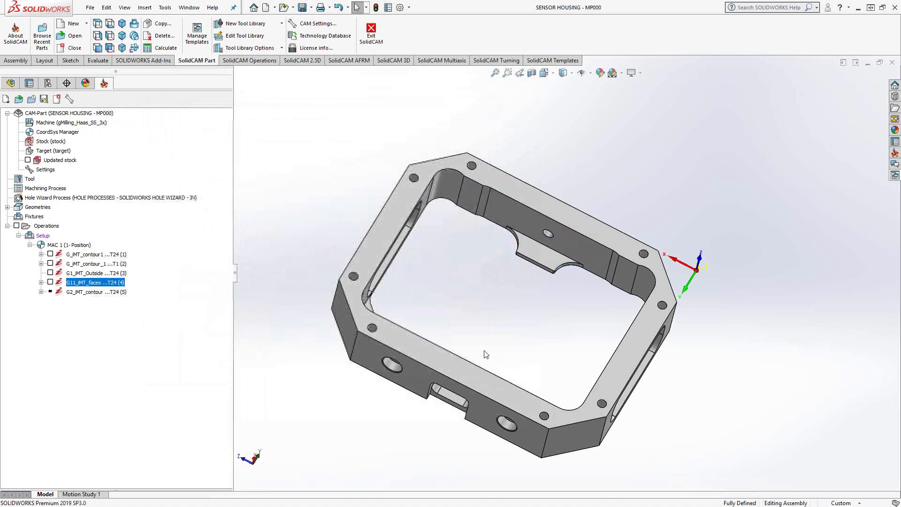
click(50, 282)
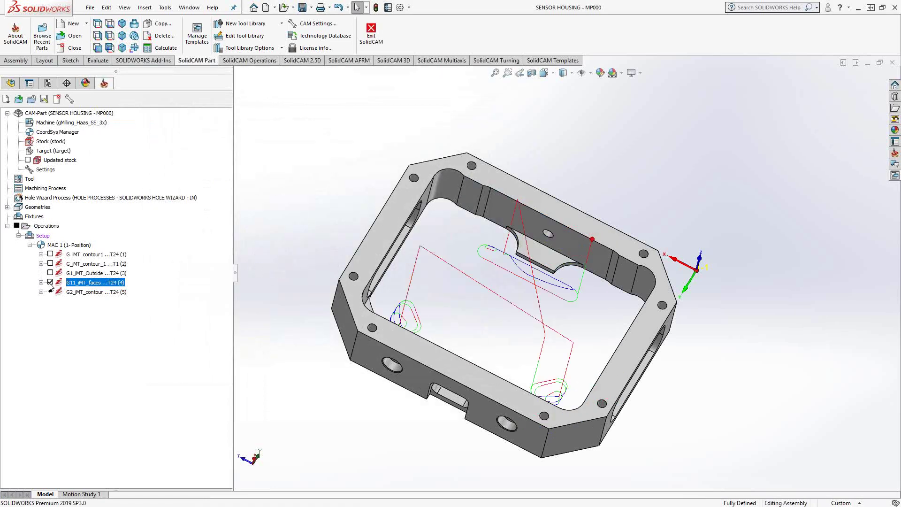
middle_drag(513, 299, 464, 281)
click(50, 282)
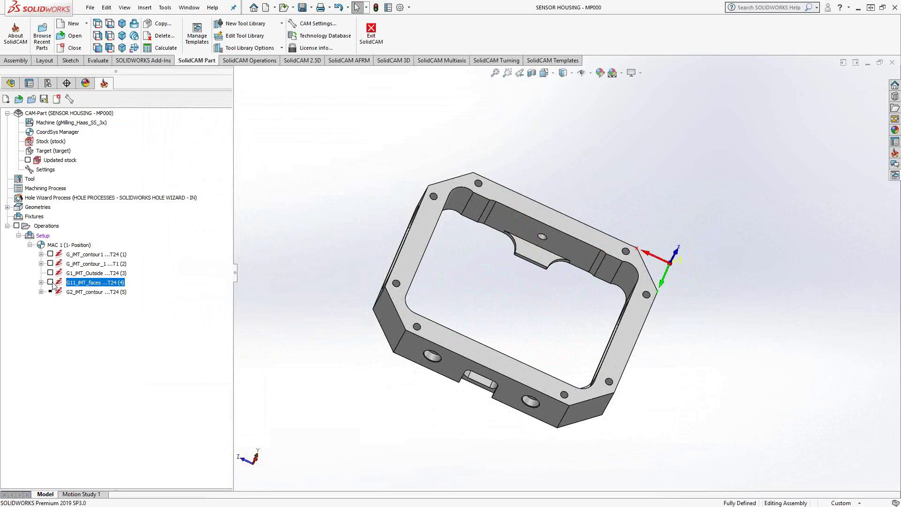
Suppress the first four operations in the operations tree
shift+click(96, 254)
right_click(97, 256)
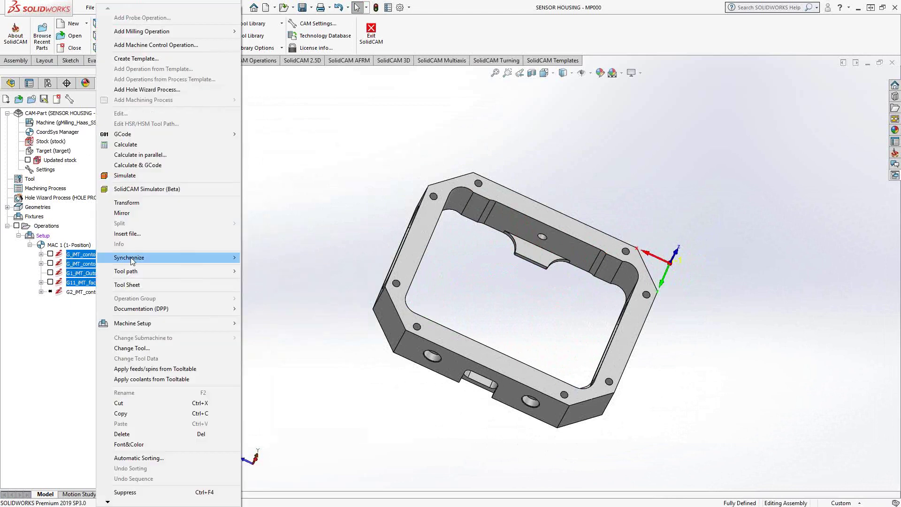
click(125, 492)
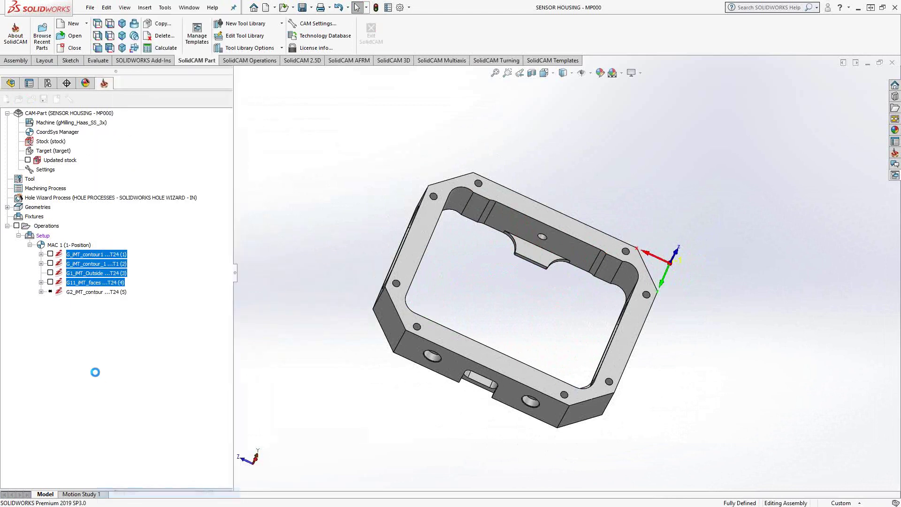
Synchronize & Calculate G2_iMT_contour to regenerate its pocket toolpath, then open it for editing
right_click(82, 293)
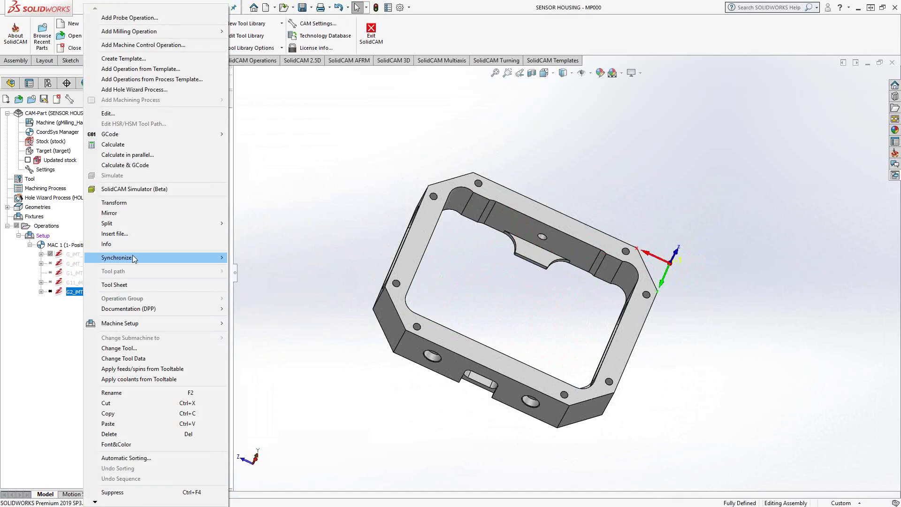
mouse_move(128, 257)
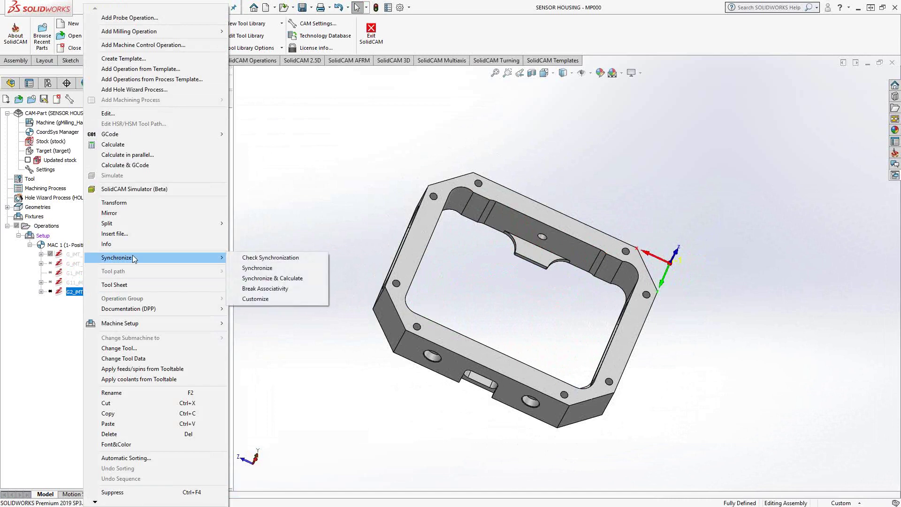
click(259, 277)
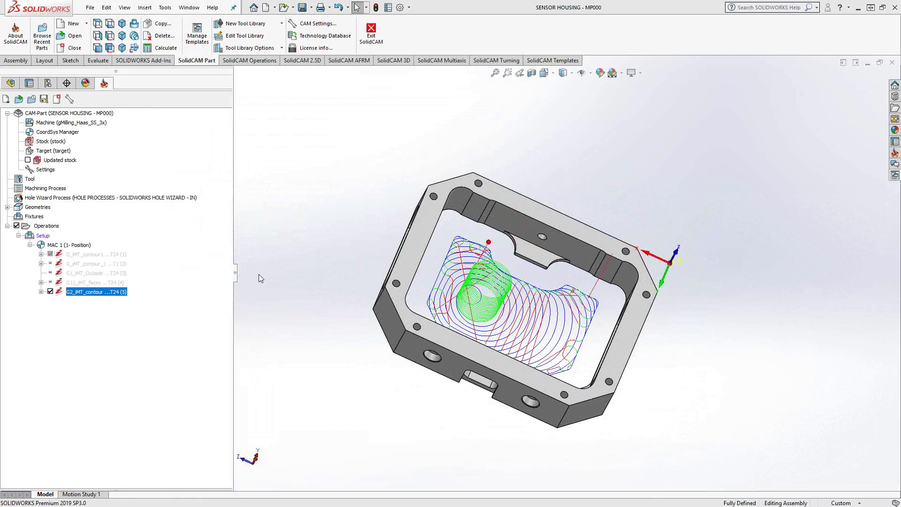
double_click(84, 293)
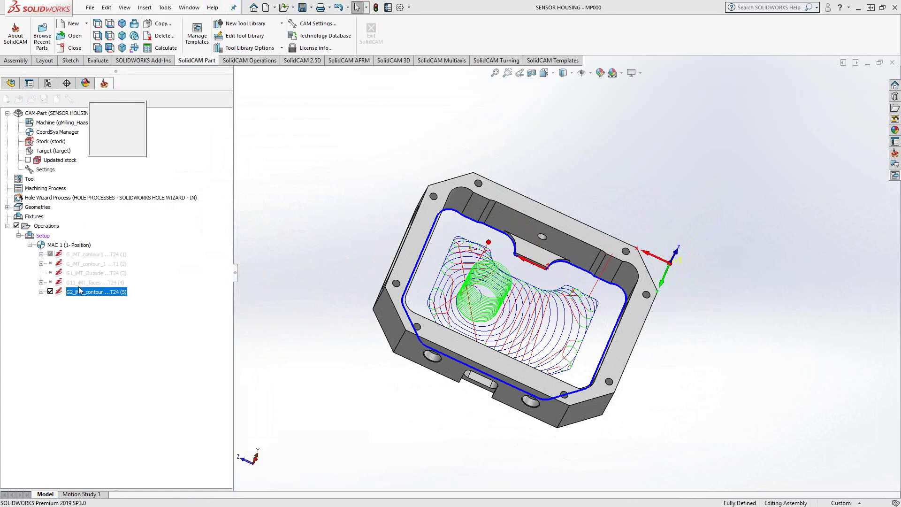
click(182, 147)
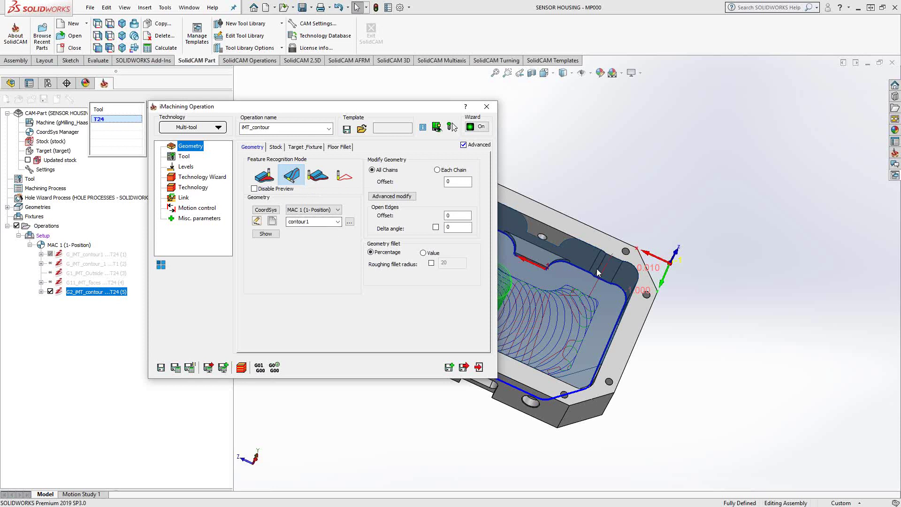
middle_drag(558, 324, 535, 343)
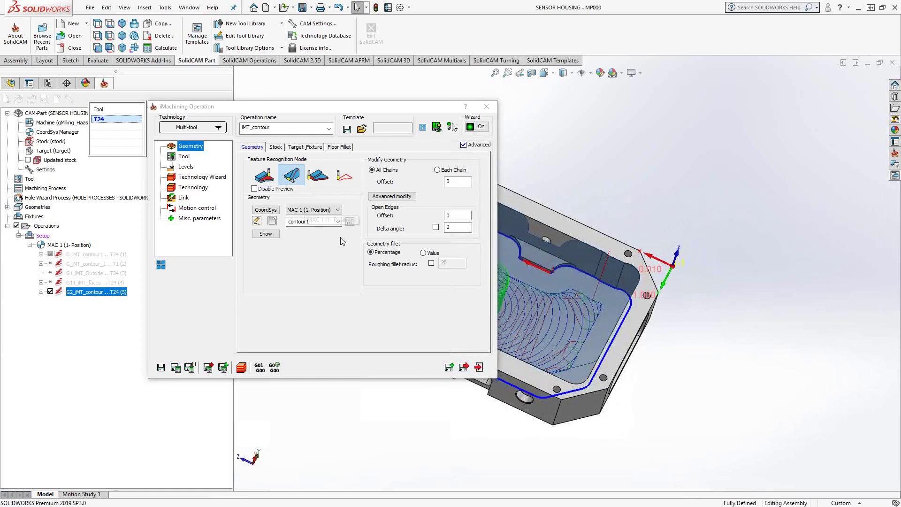
click(186, 167)
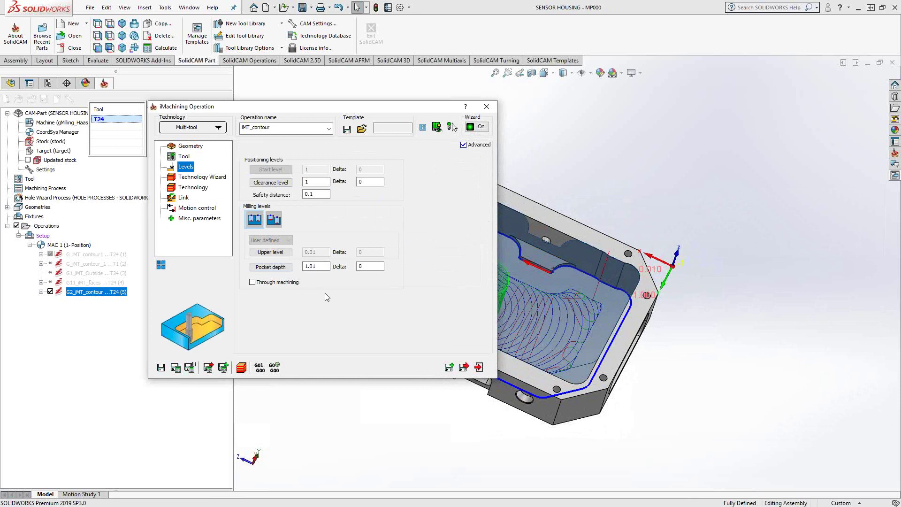
middle_drag(582, 306, 572, 291)
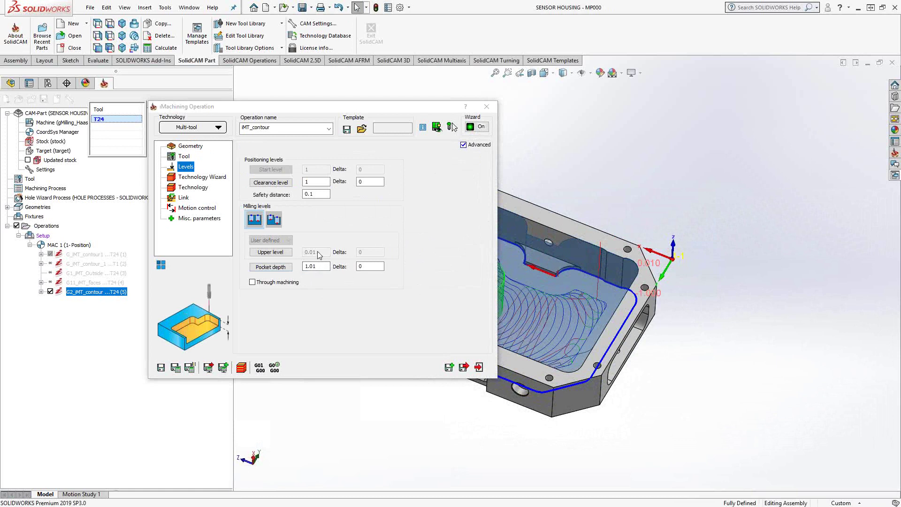
click(479, 367)
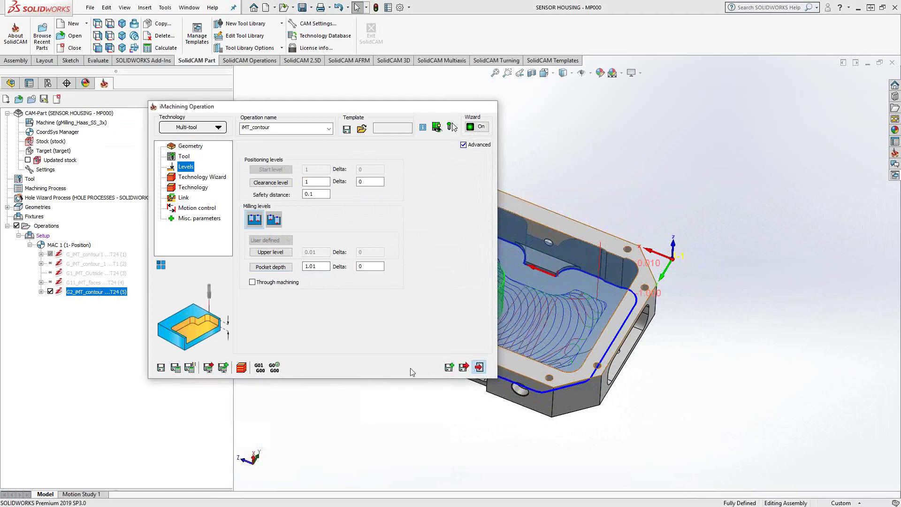
Uncheck G2_iMT_contour so the SENSOR HOUSING model shows with no toolpath
click(50, 292)
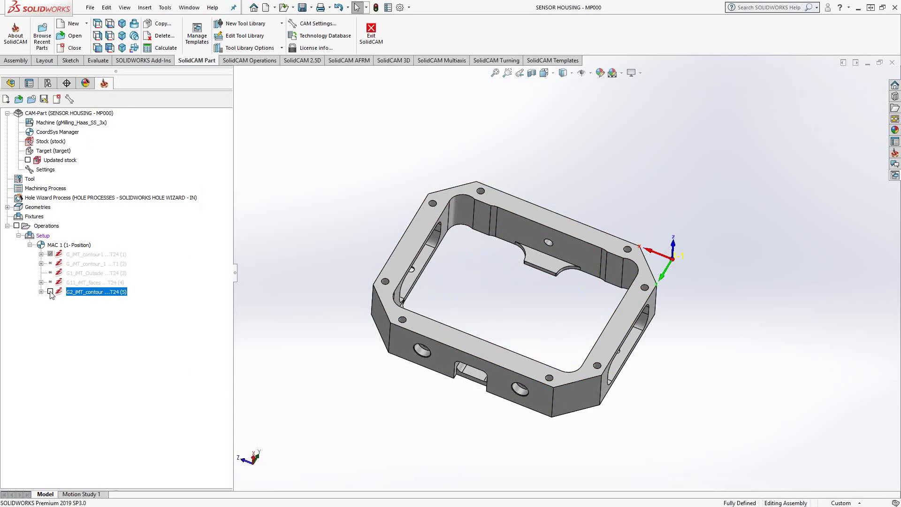